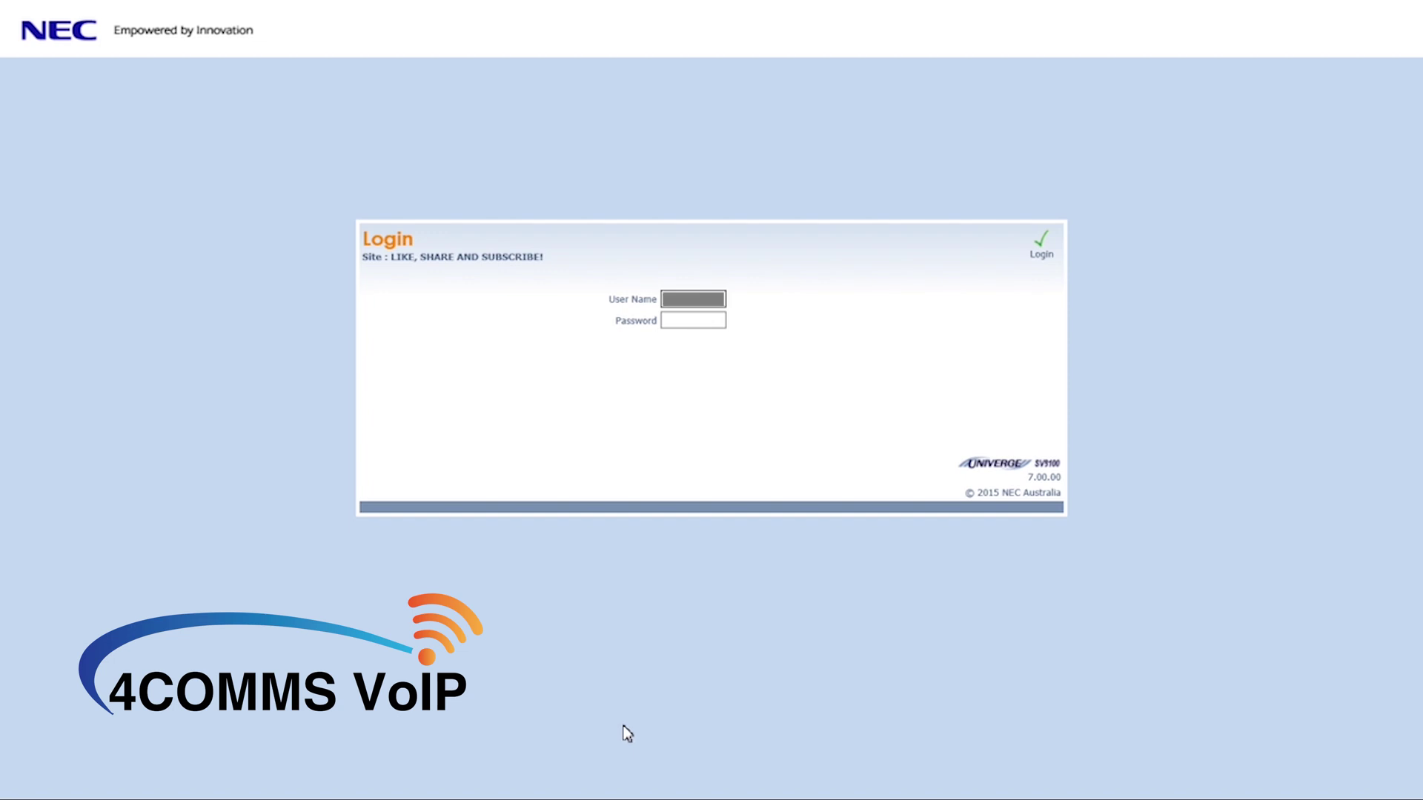
Enter the account password in the Password field and submit the WebPro login.
{"action": "key", "text": "Tab"}
{"action": "type", "text": "********"}
{"action": "key", "text": "Return"}
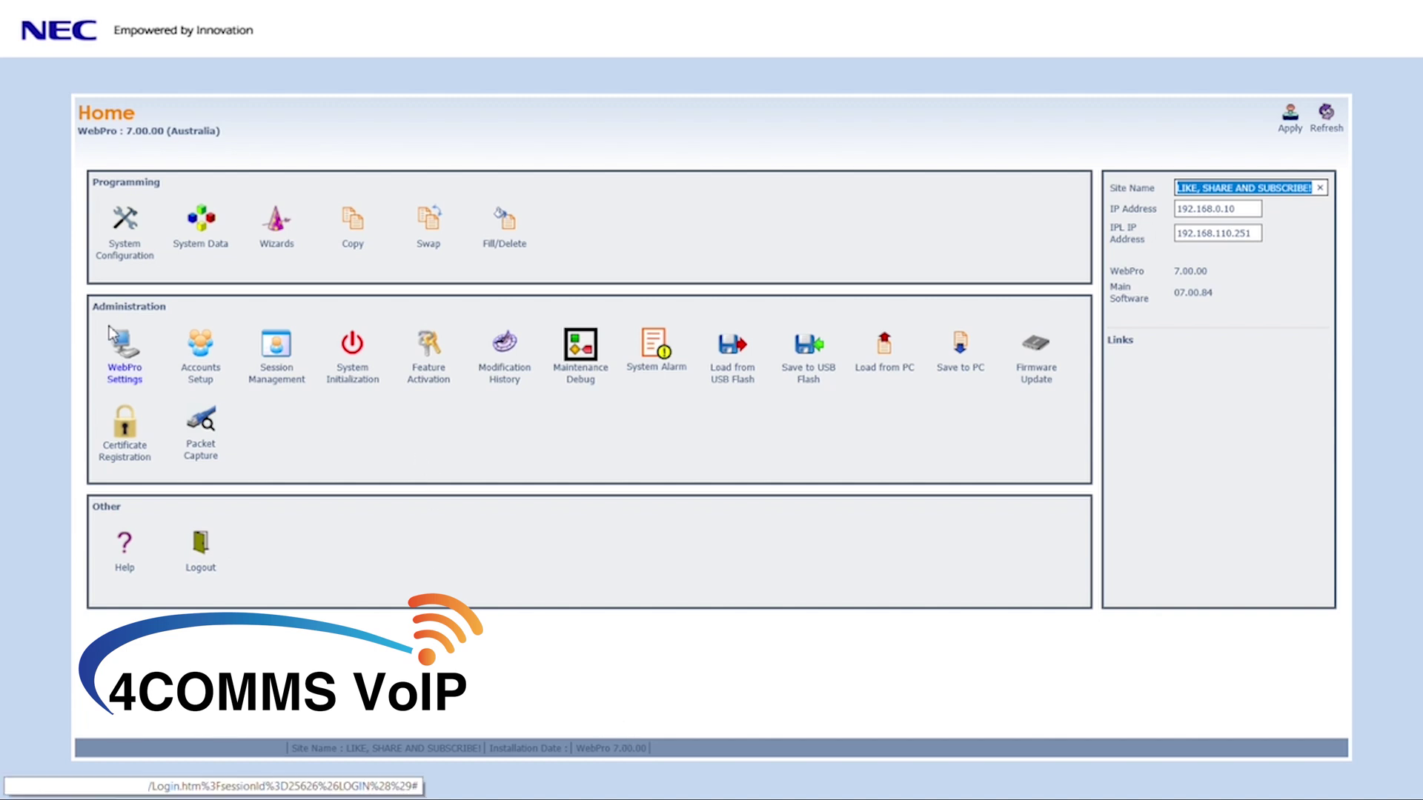
Open program 11-04 Virtual Extension Numbering under System Data's 11-XX System Numbering Plan.
{"action": "left_click", "coordinate": [200, 222]}
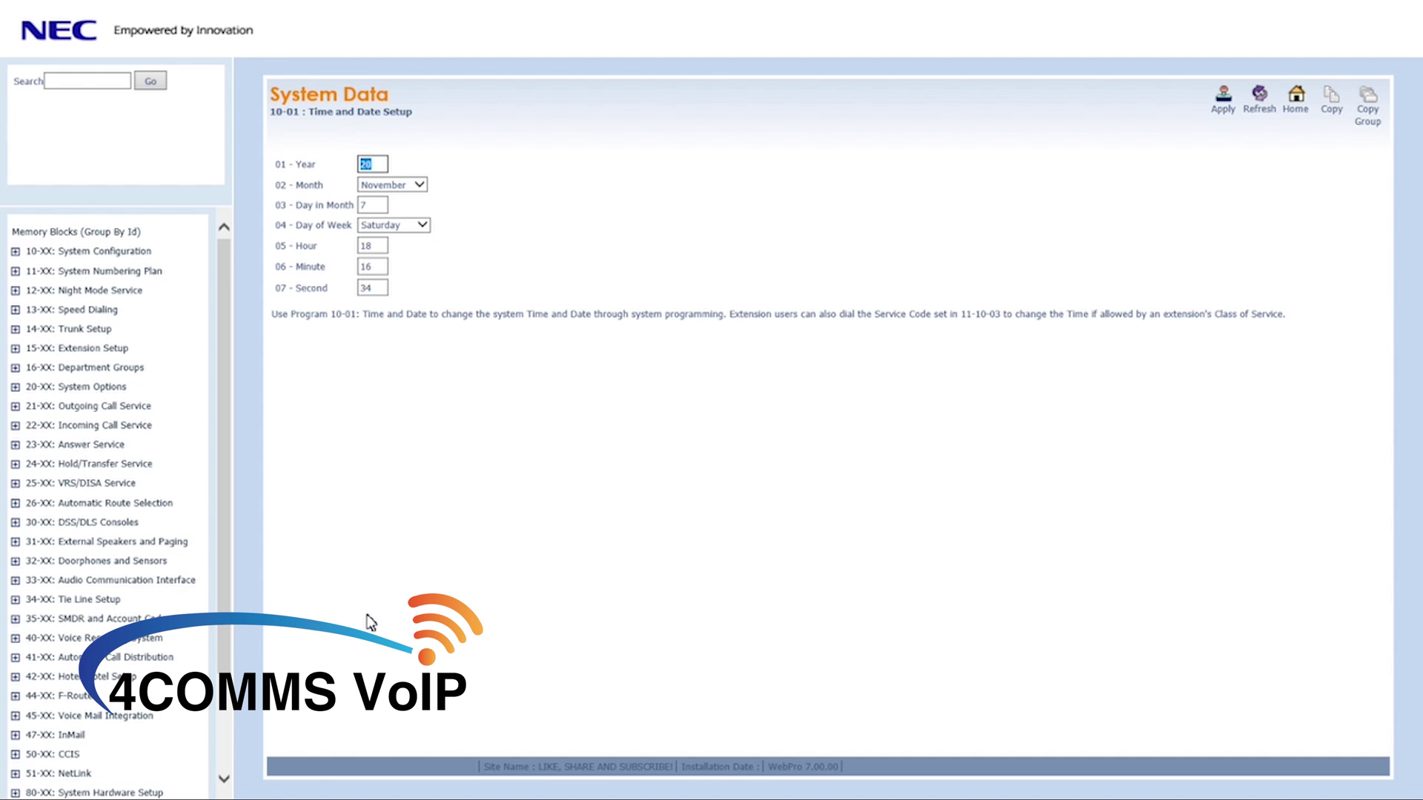
{"action": "left_click", "coordinate": [69, 279]}
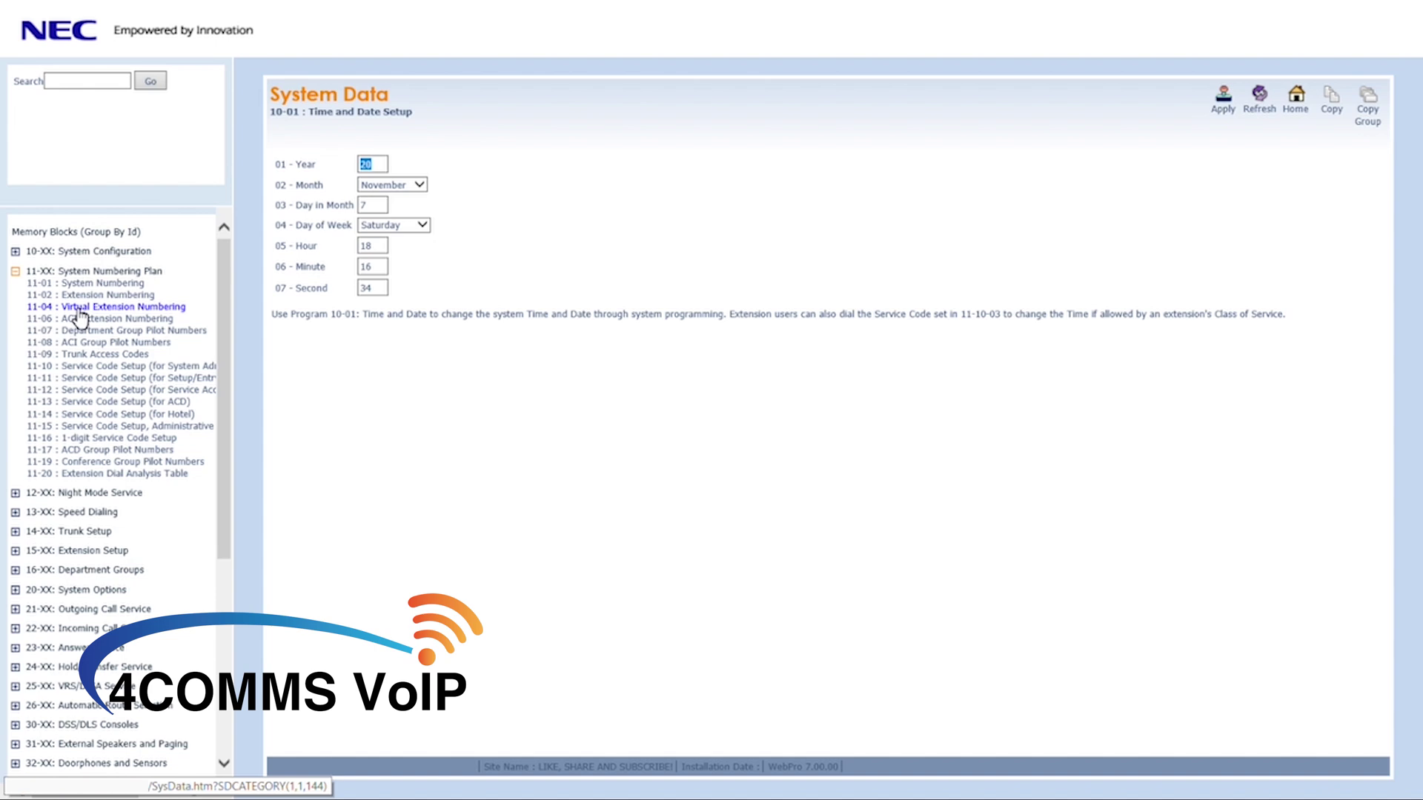
{"action": "left_click", "coordinate": [80, 317]}
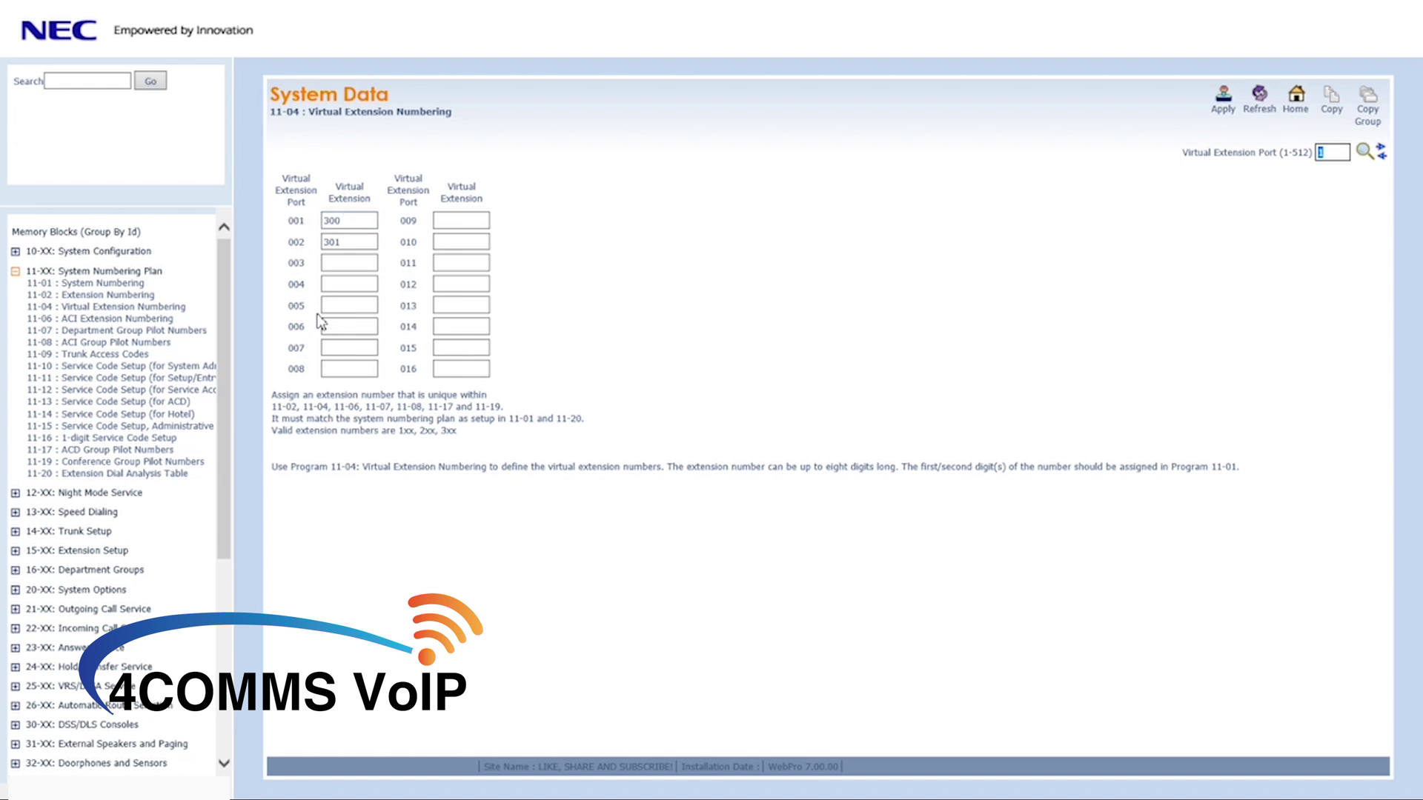
Open 15-01 Extension Basic Setup and select virtual extension 300.
{"action": "left_click", "coordinate": [15, 271]}
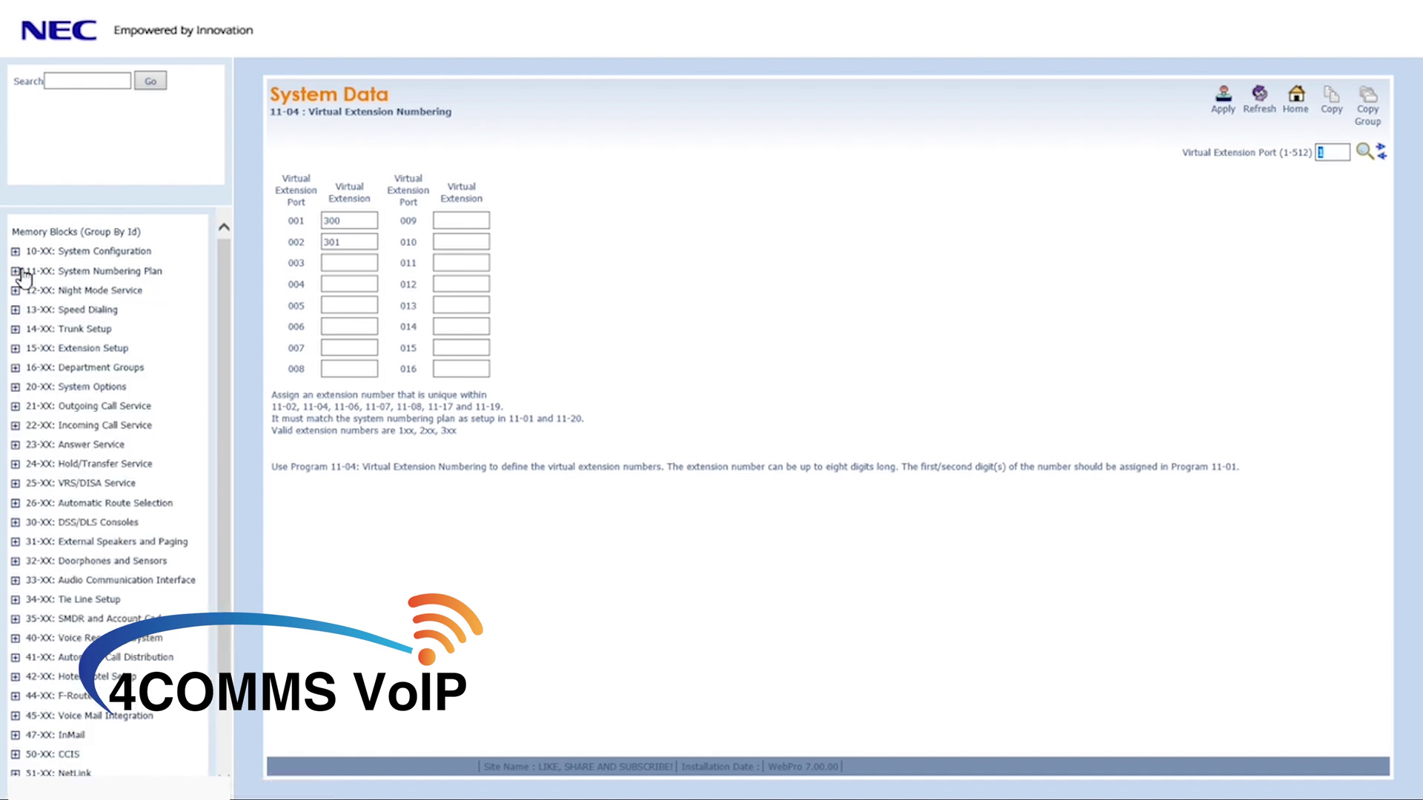
{"action": "left_click", "coordinate": [25, 349]}
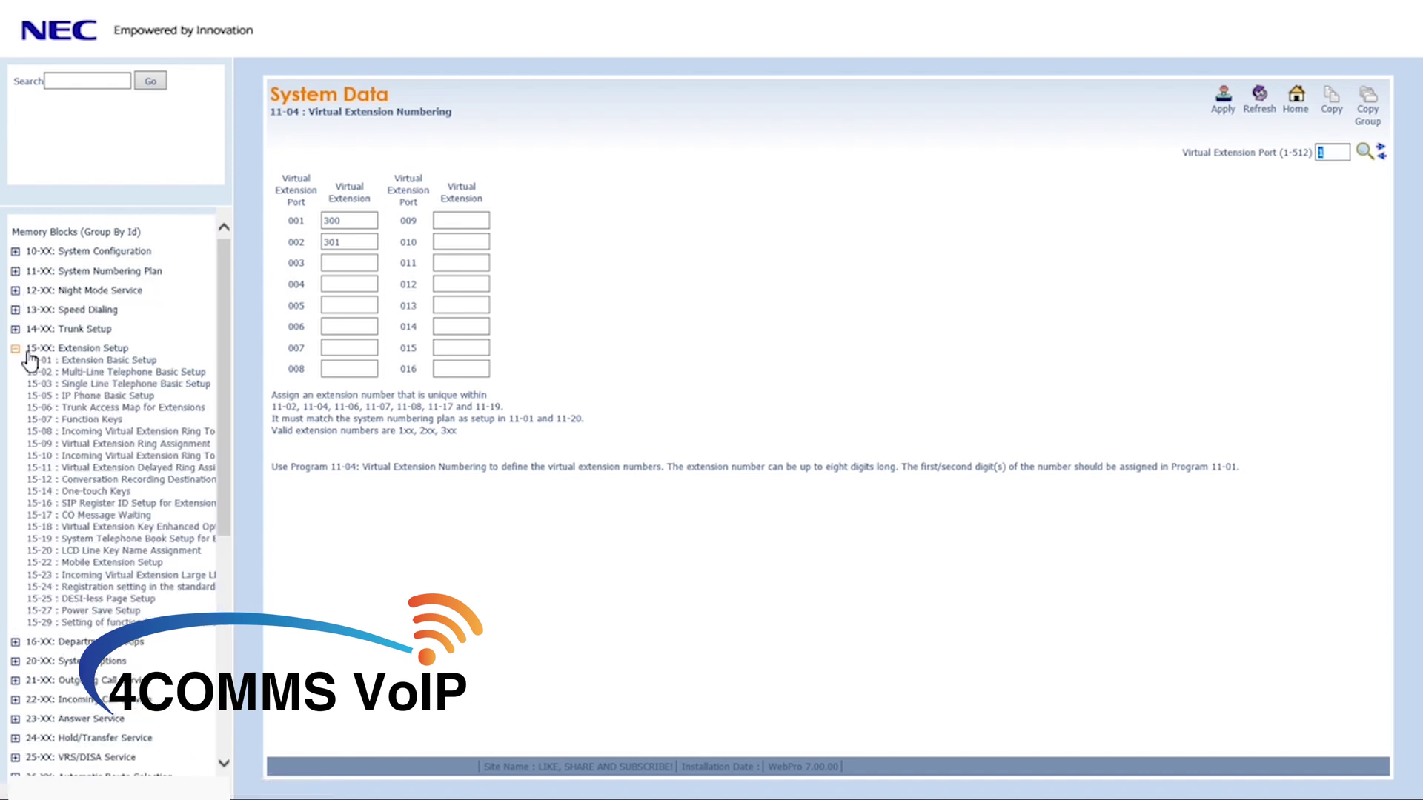
{"action": "left_click", "coordinate": [52, 361]}
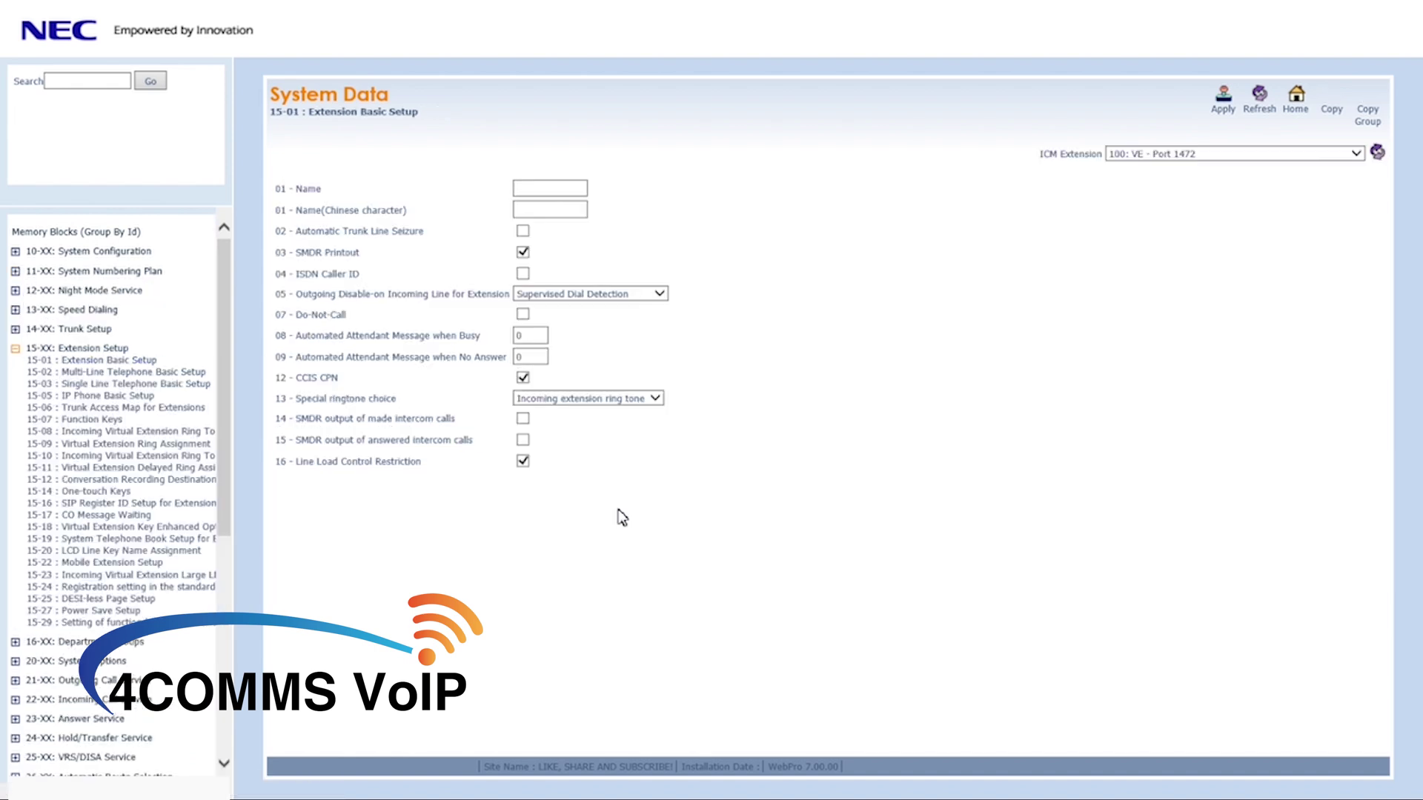
{"action": "left_click", "coordinate": [1171, 156]}
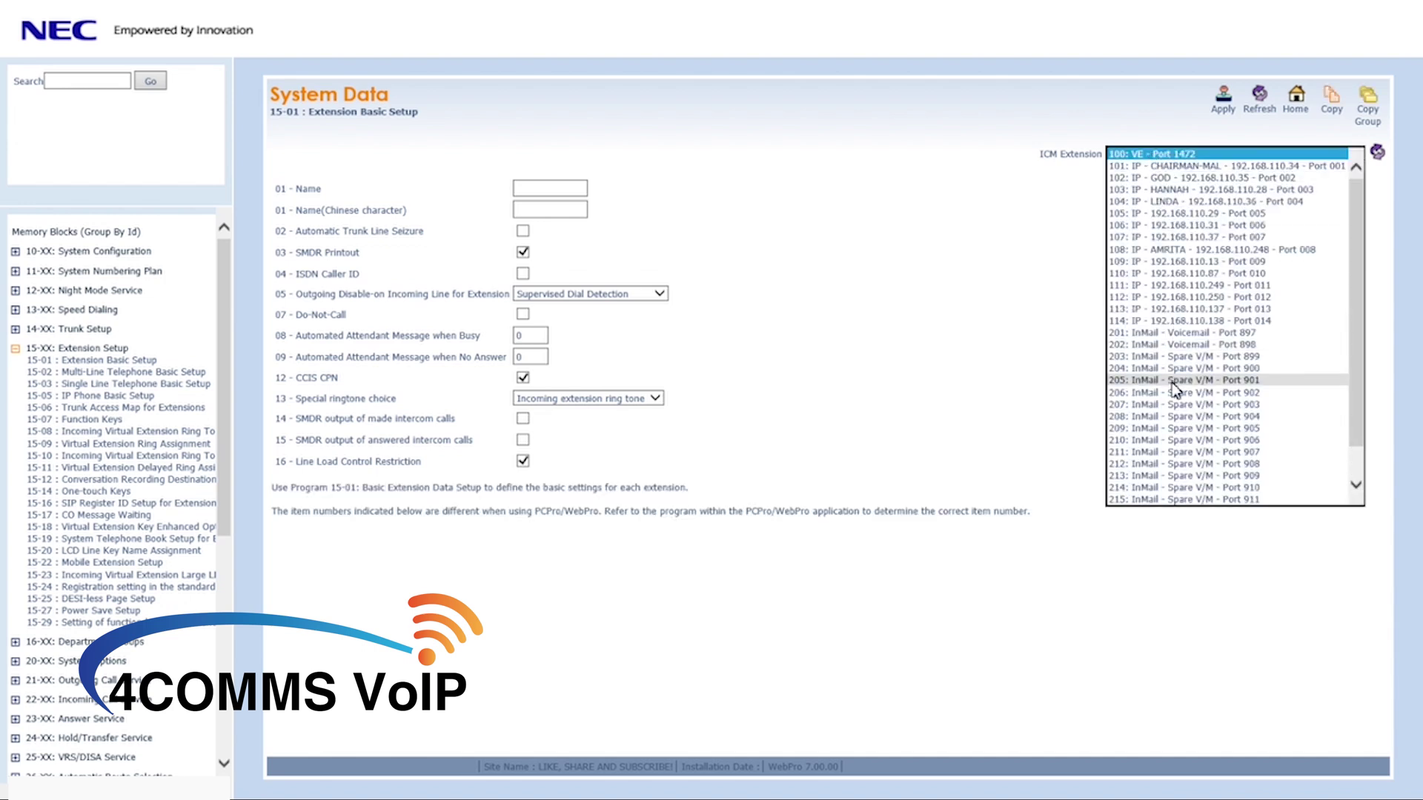
{"action": "scroll", "coordinate": [1176, 391], "scroll_direction": "down", "scroll_amount": 5}
{"action": "left_click", "coordinate": [1158, 489]}
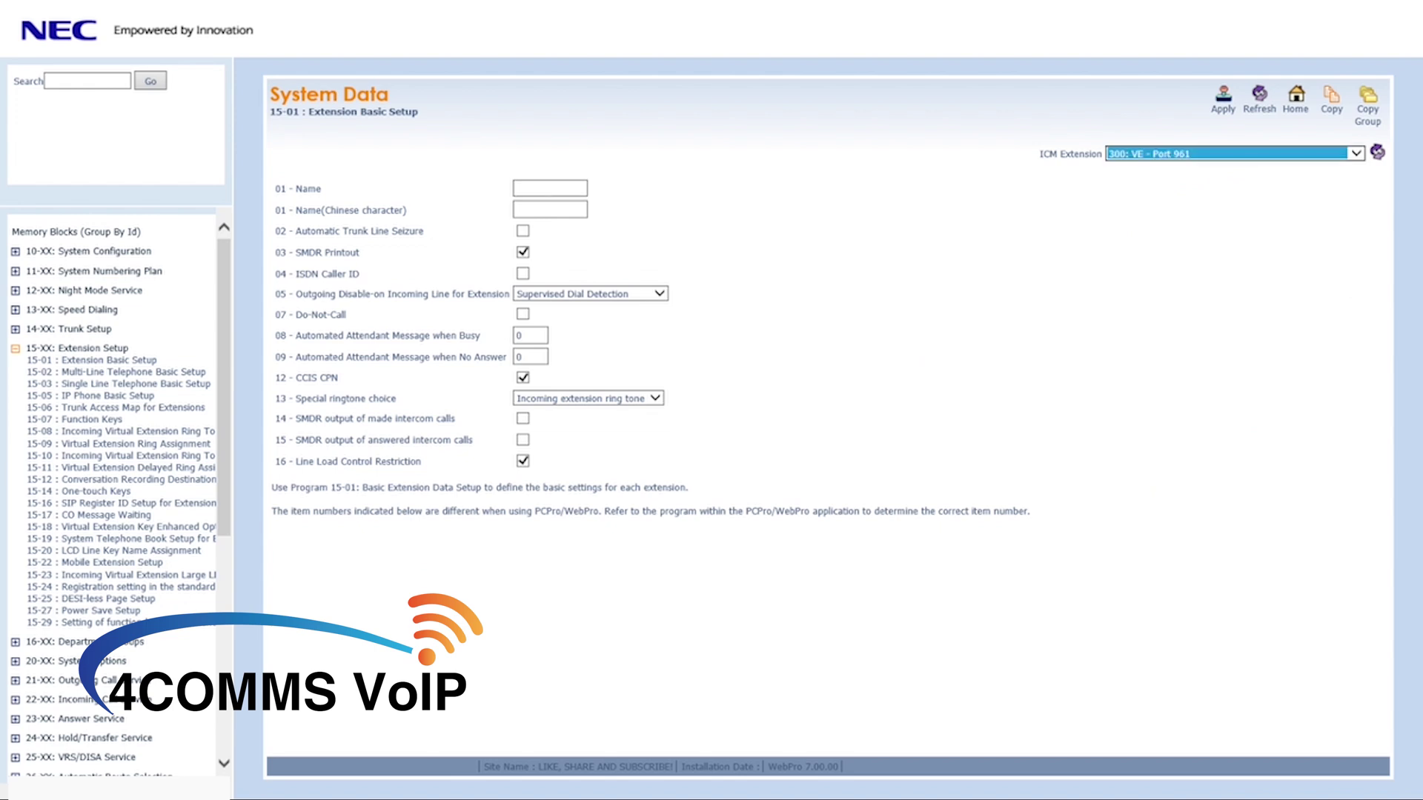
Name extension 300 'Main Number' and apply the change.
{"action": "left_click", "coordinate": [560, 190]}
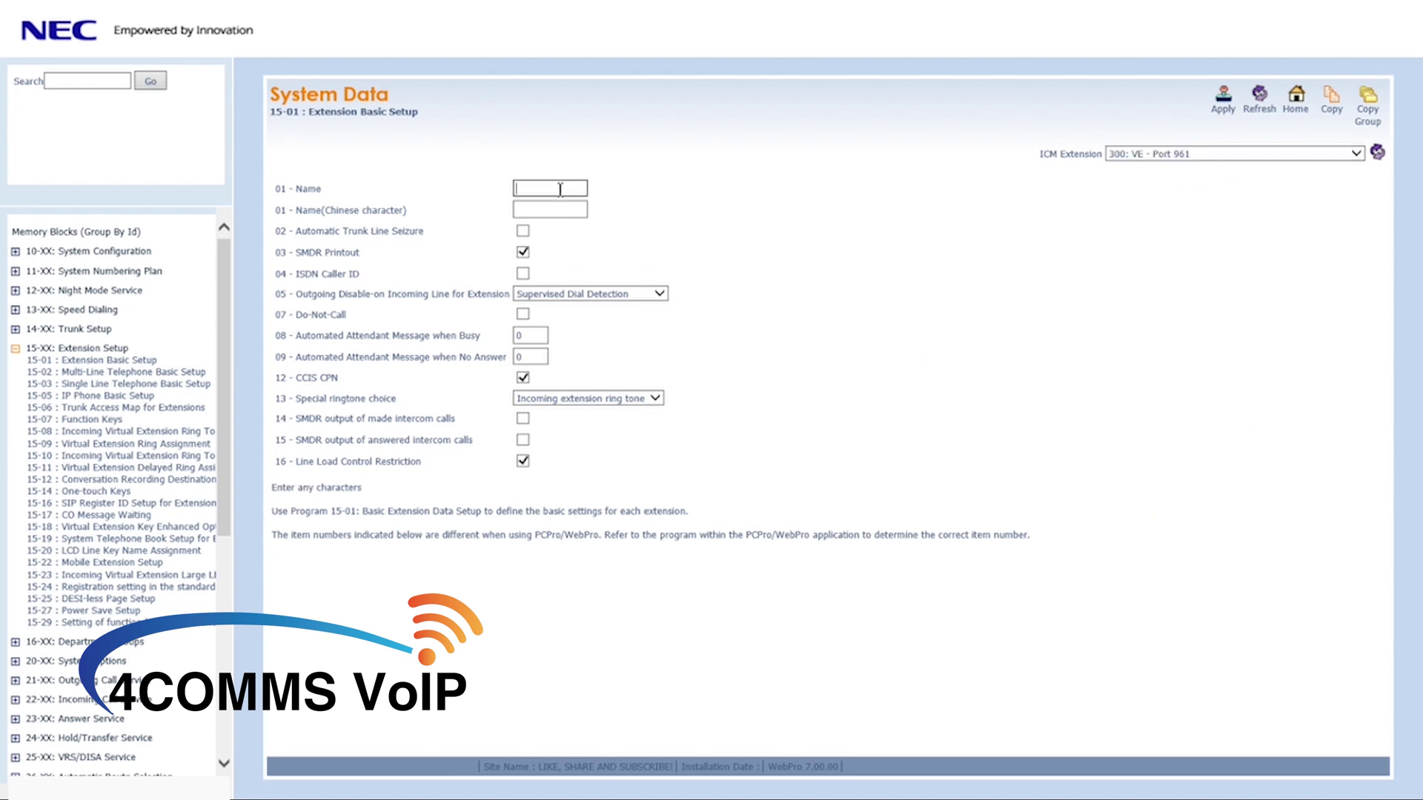
{"action": "type", "text": "Main Number"}
{"action": "left_click", "coordinate": [1223, 96]}
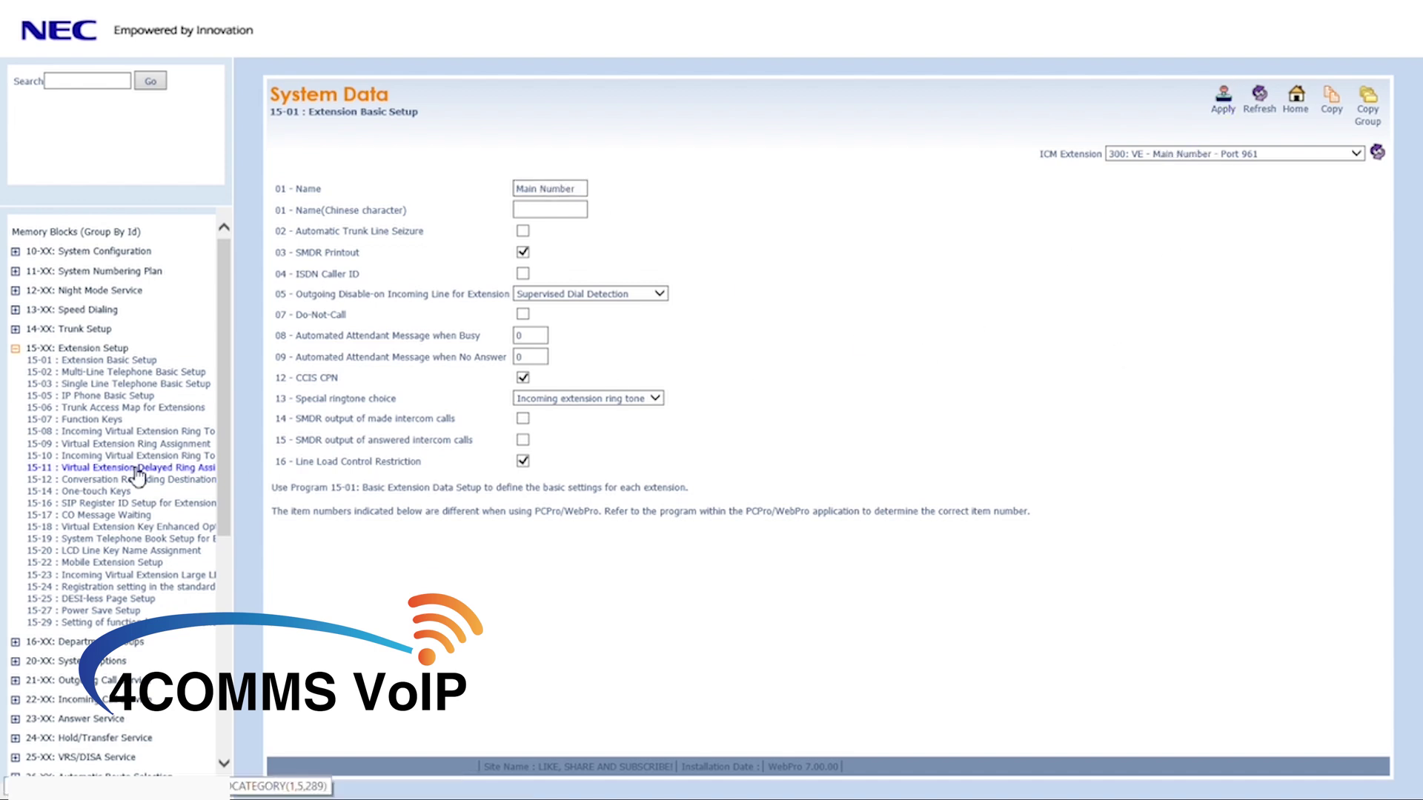
{"action": "left_click", "coordinate": [107, 421]}
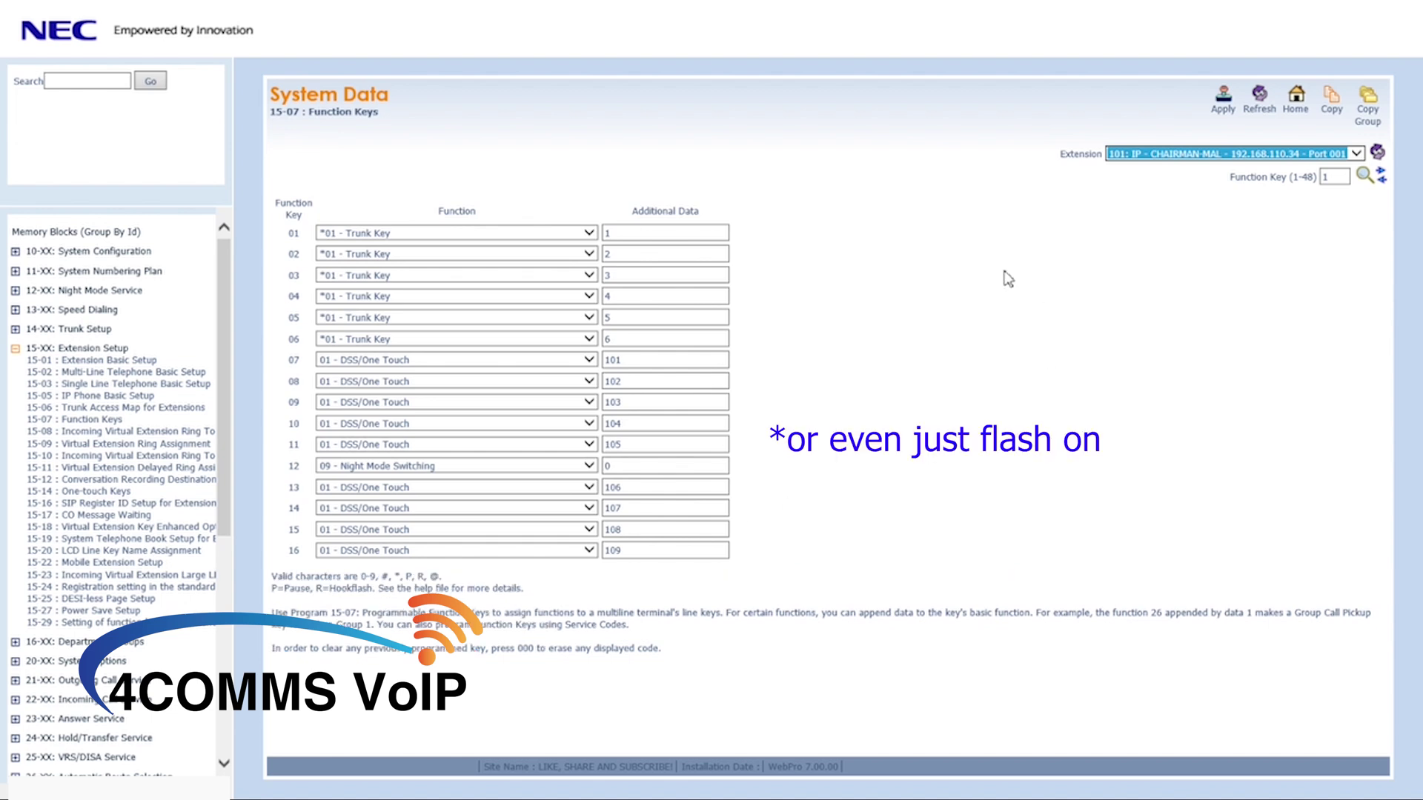
Select extension 114 in 15-07 Function Keys and page forward to keys 17–32.
{"action": "left_click", "coordinate": [1147, 155]}
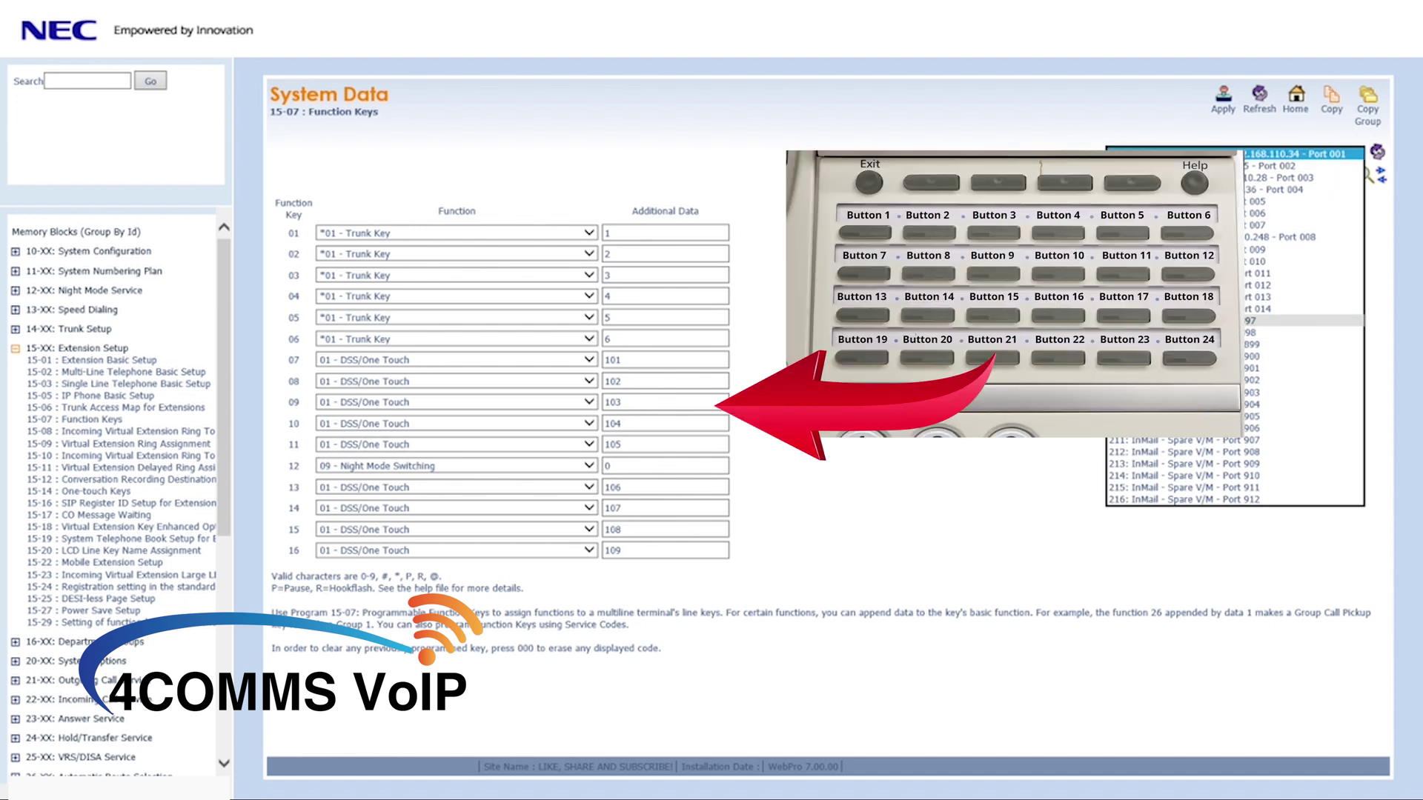
{"action": "left_click", "coordinate": [1304, 308]}
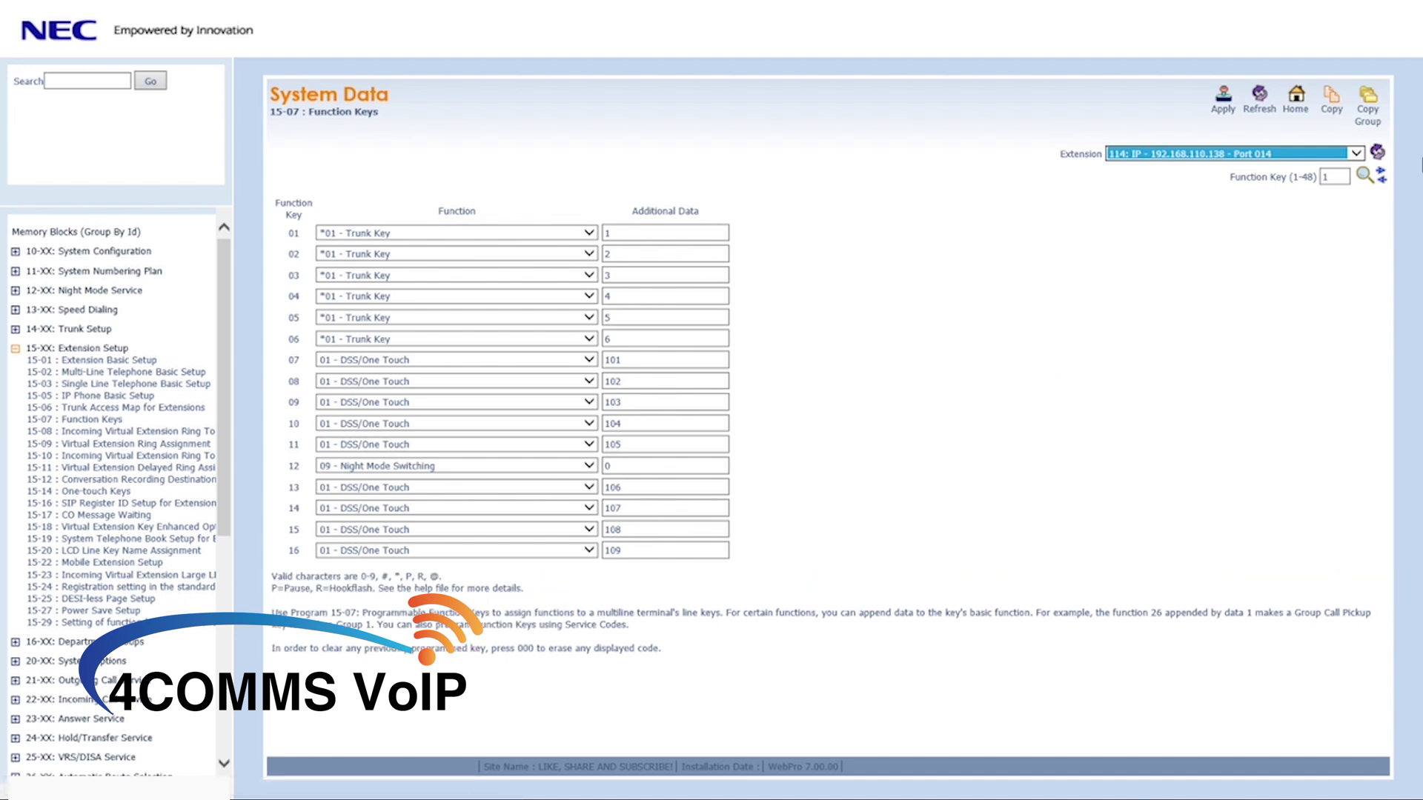
{"action": "left_click", "coordinate": [1381, 173]}
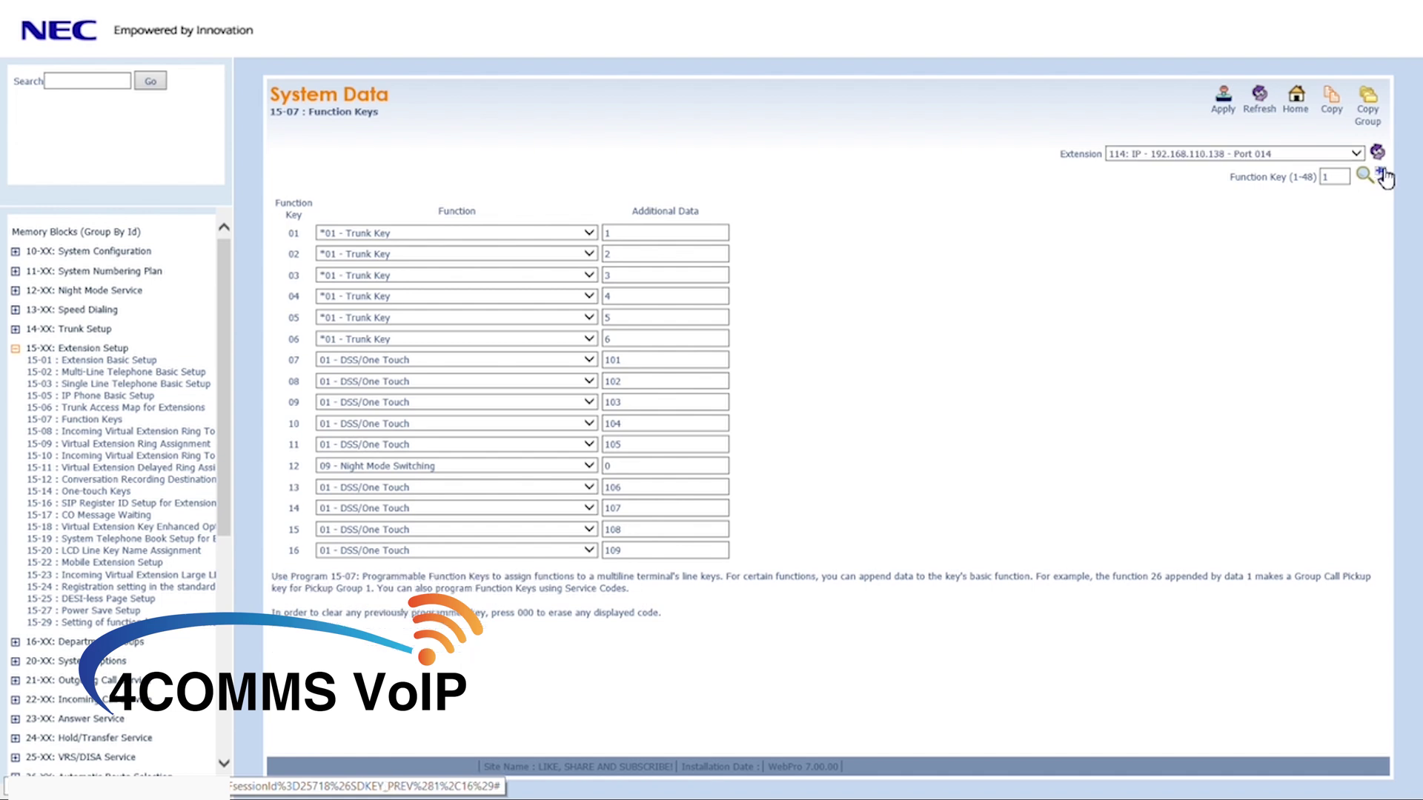
{"action": "left_click", "coordinate": [1383, 175]}
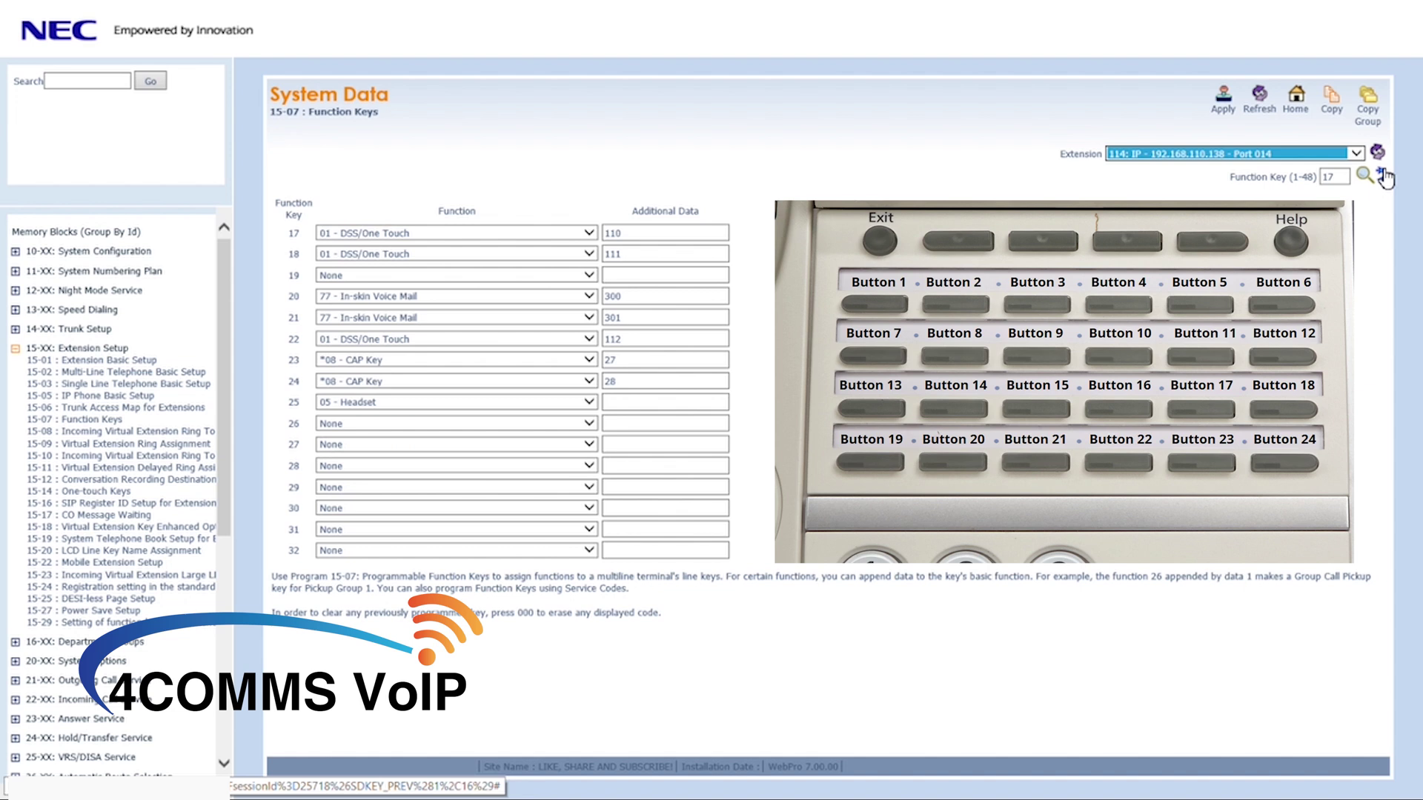
{"action": "left_click", "coordinate": [1381, 174]}
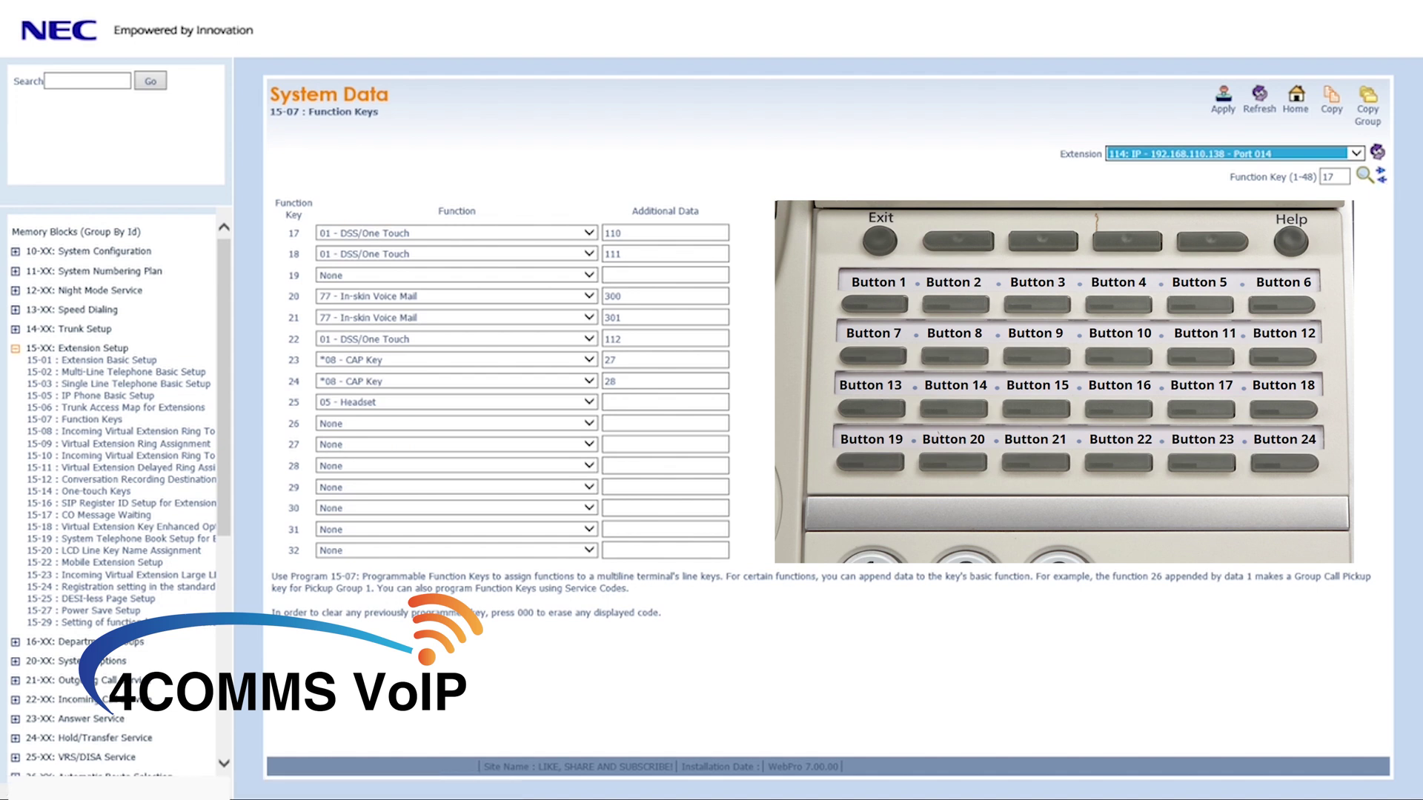
{"action": "left_click", "coordinate": [626, 275]}
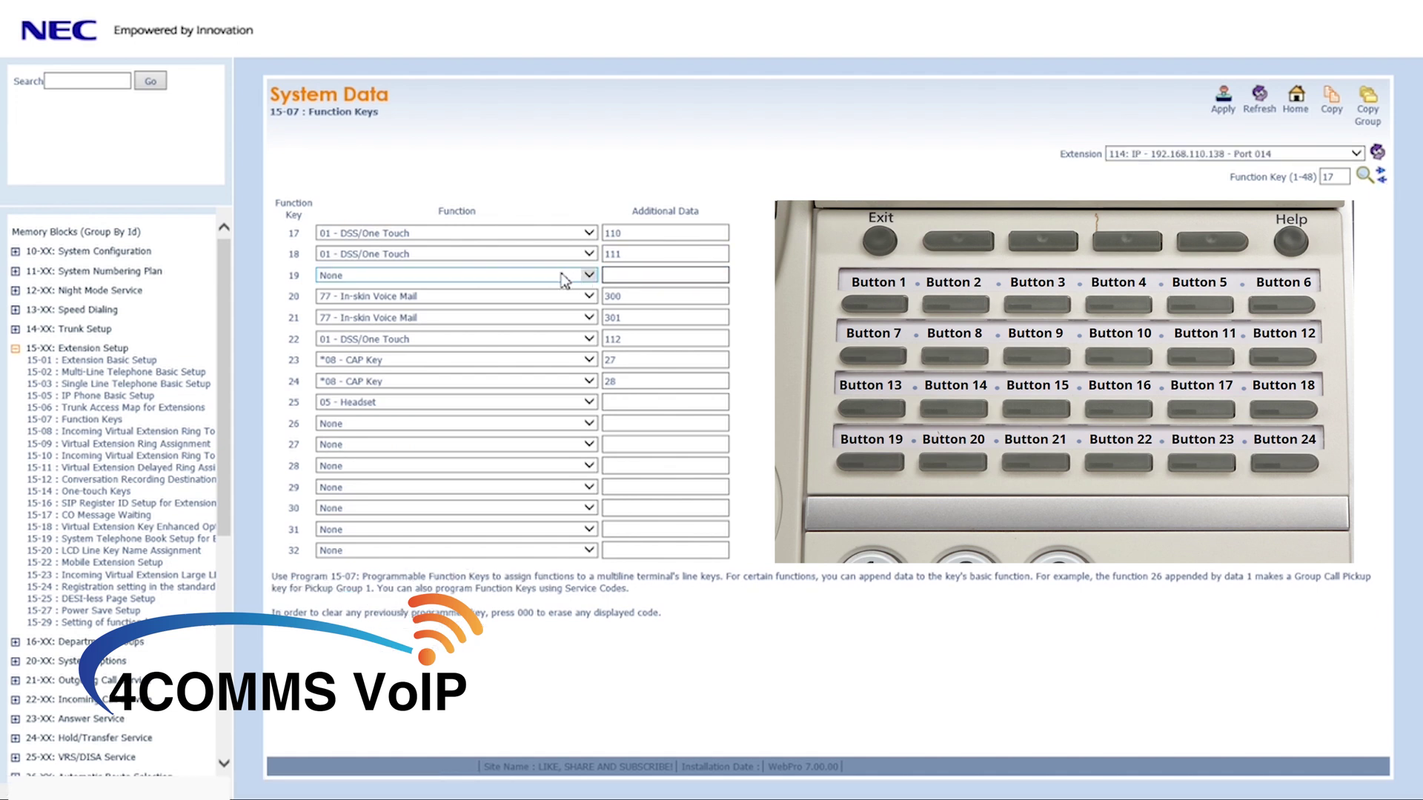
Set key 19 to *03 Virtual Extension Key with additional data 300 and apply.
{"action": "left_click", "coordinate": [337, 279]}
{"action": "scroll", "coordinate": [369, 501], "scroll_direction": "down", "scroll_amount": 5}
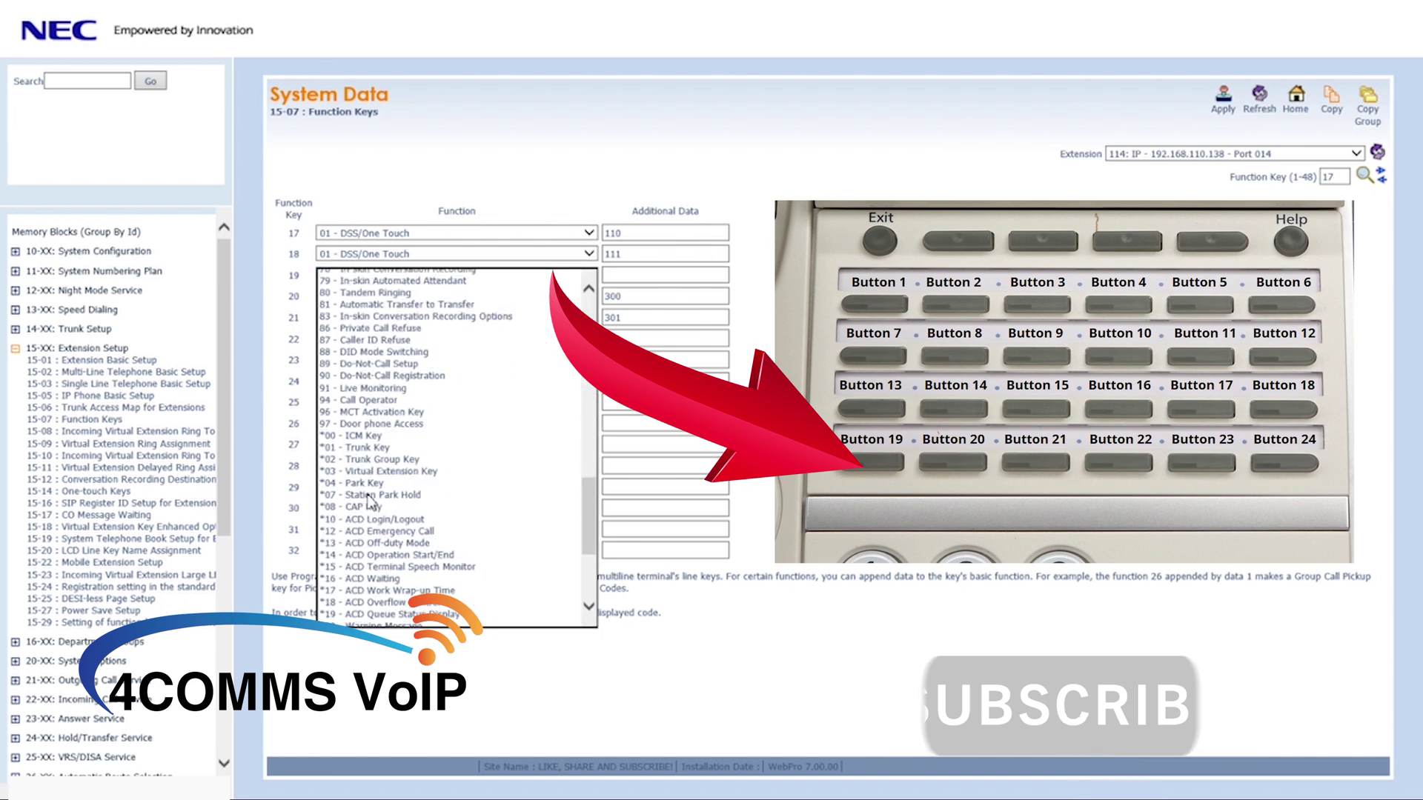
{"action": "scroll", "coordinate": [369, 501], "scroll_direction": "down", "scroll_amount": 5}
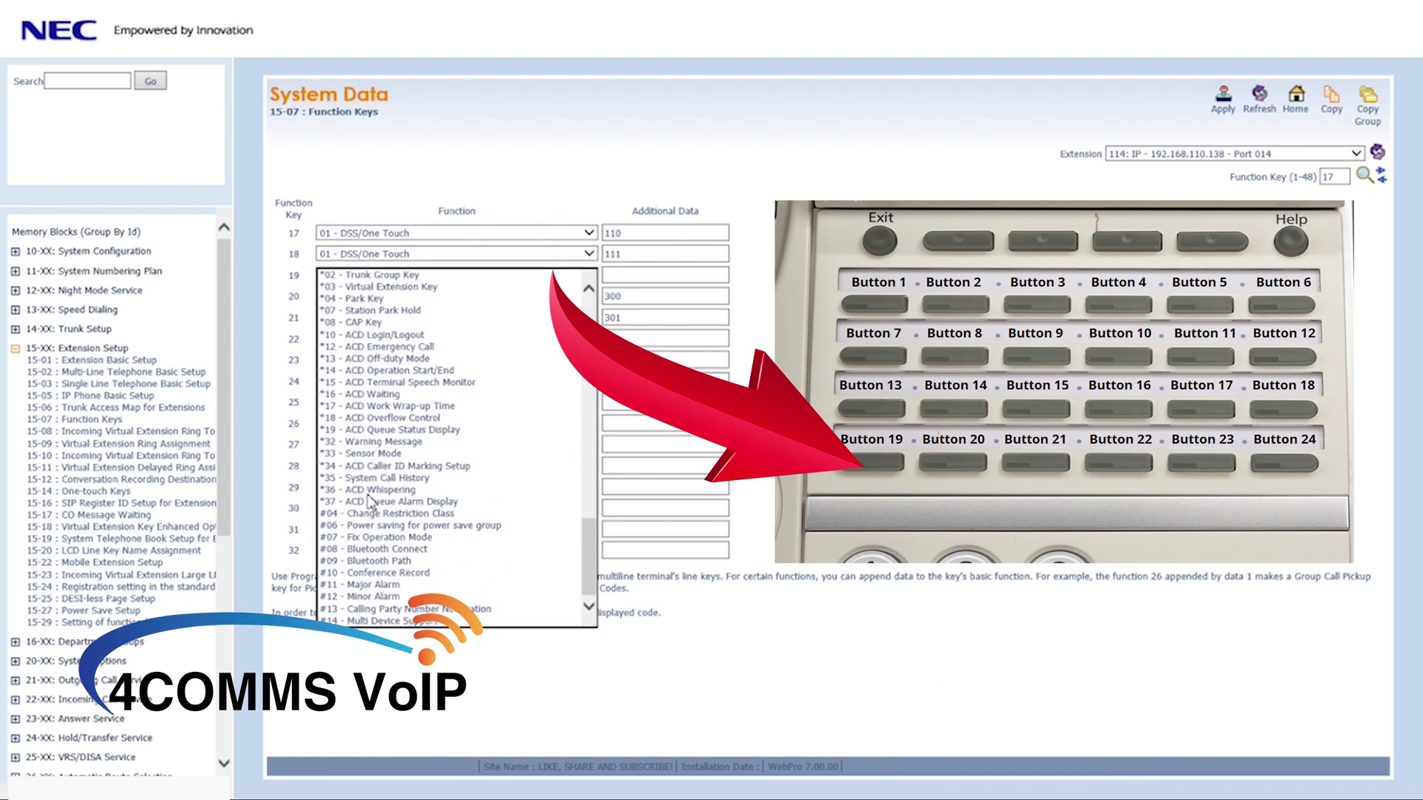
{"action": "left_click", "coordinate": [393, 289]}
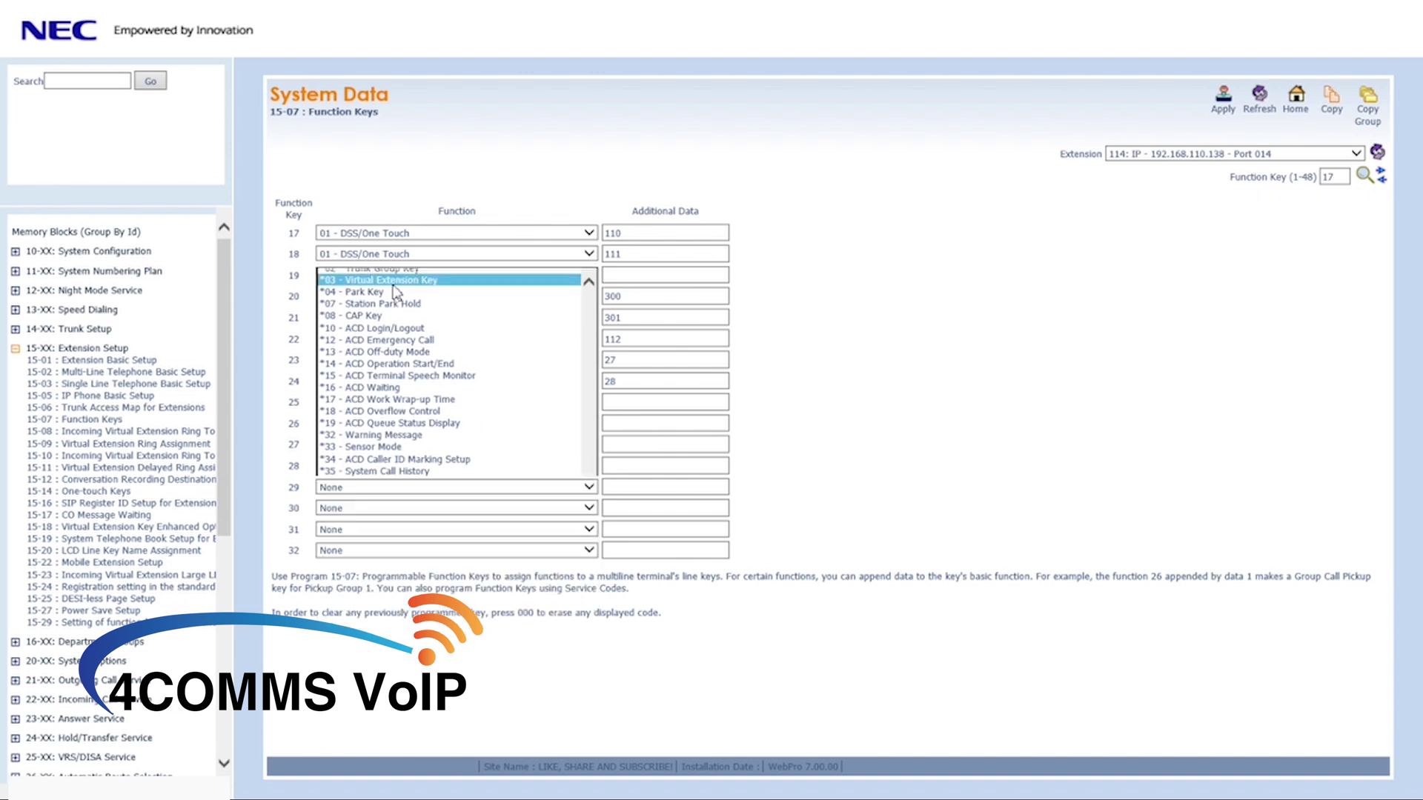
{"action": "left_click", "coordinate": [656, 277]}
{"action": "type", "text": "300"}
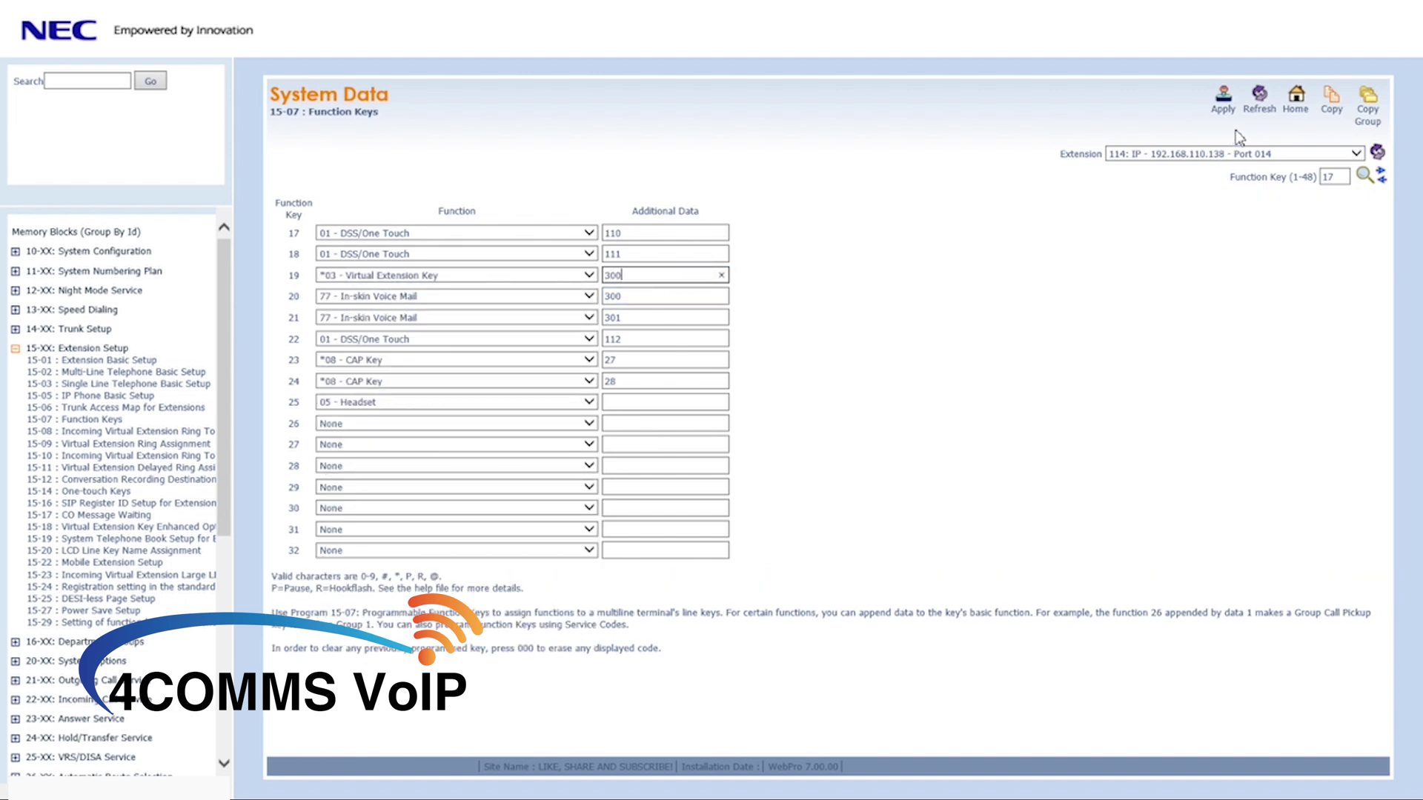
{"action": "left_click", "coordinate": [1231, 110]}
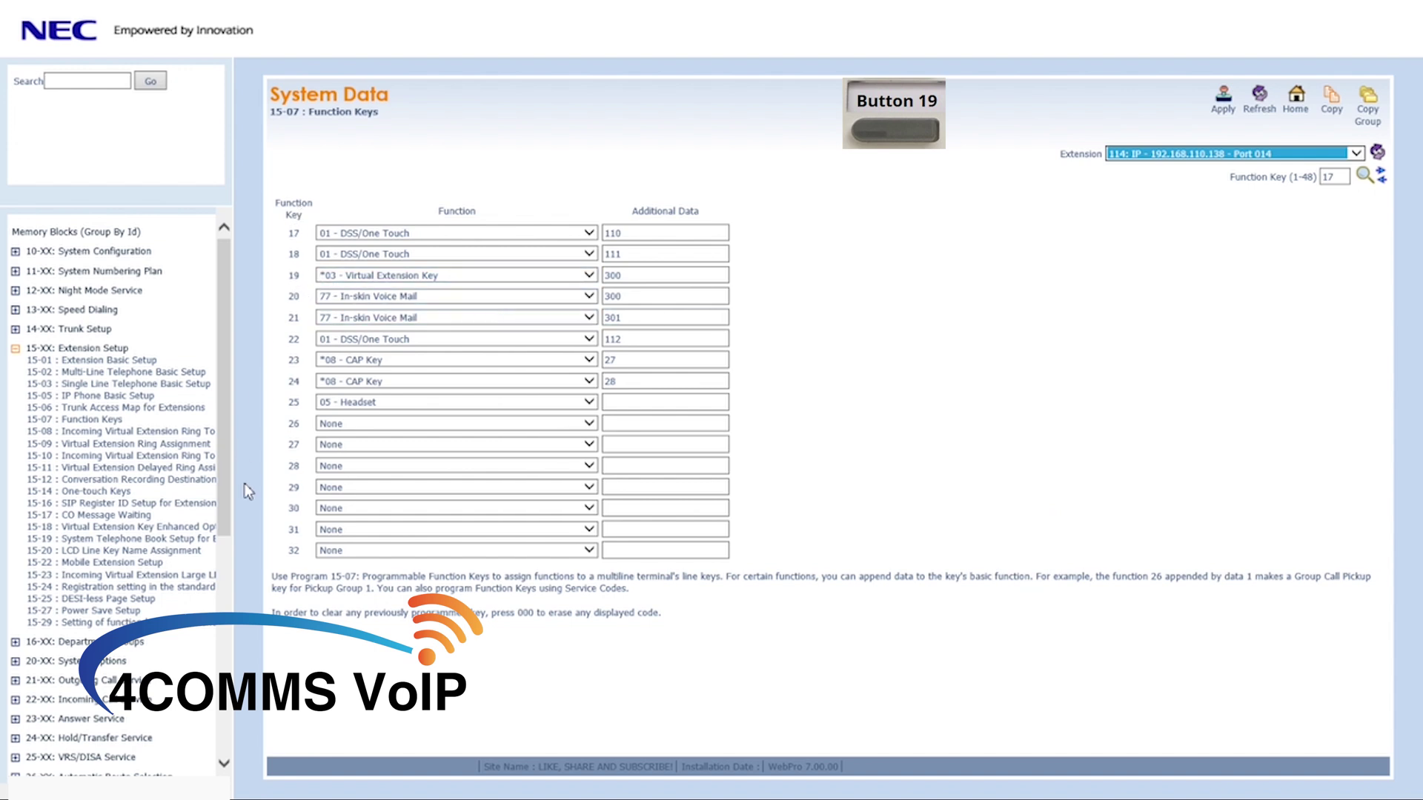
Open 15-09 Virtual Extension Ring Assignment for extension 114, showing keys 17–24.
{"action": "left_click", "coordinate": [78, 449]}
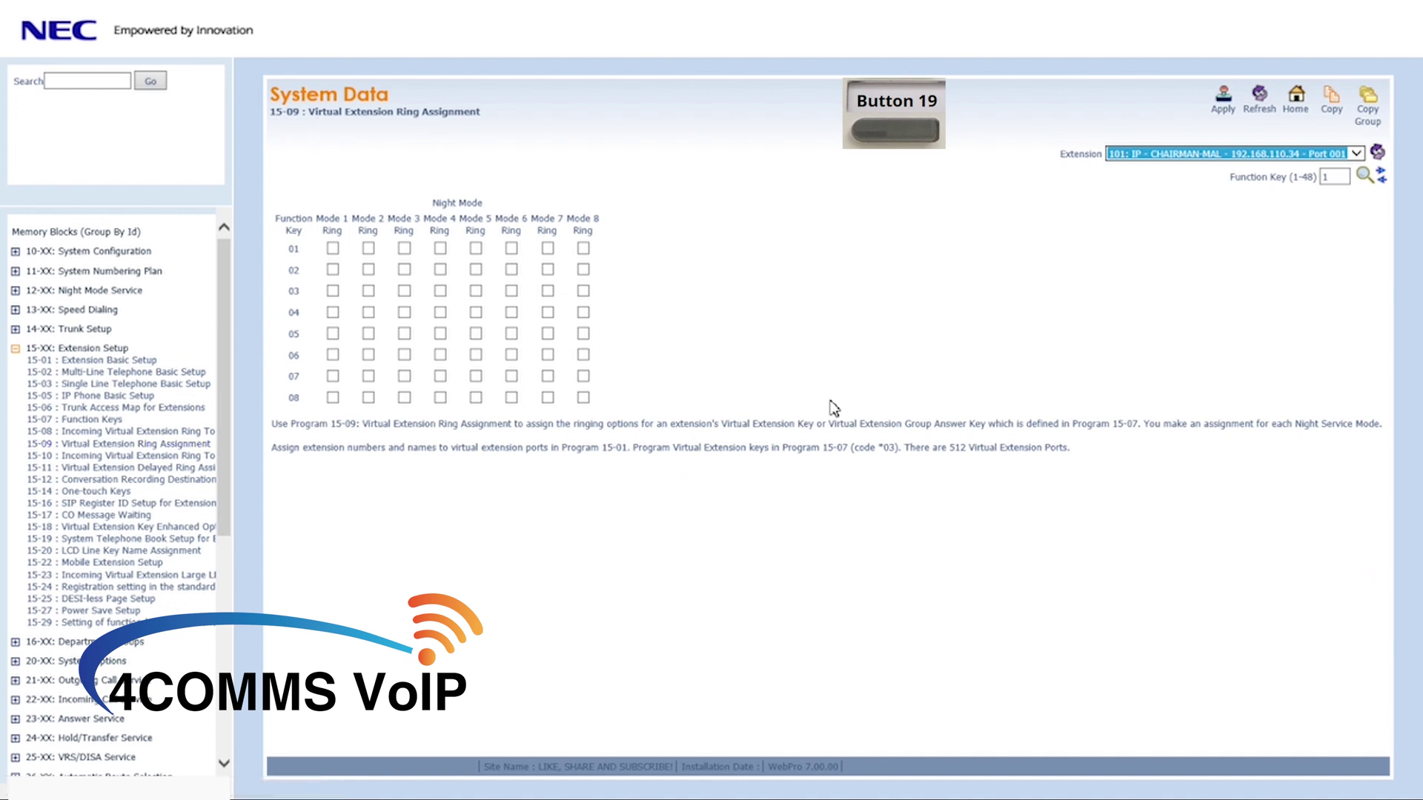
{"action": "left_click", "coordinate": [1191, 156]}
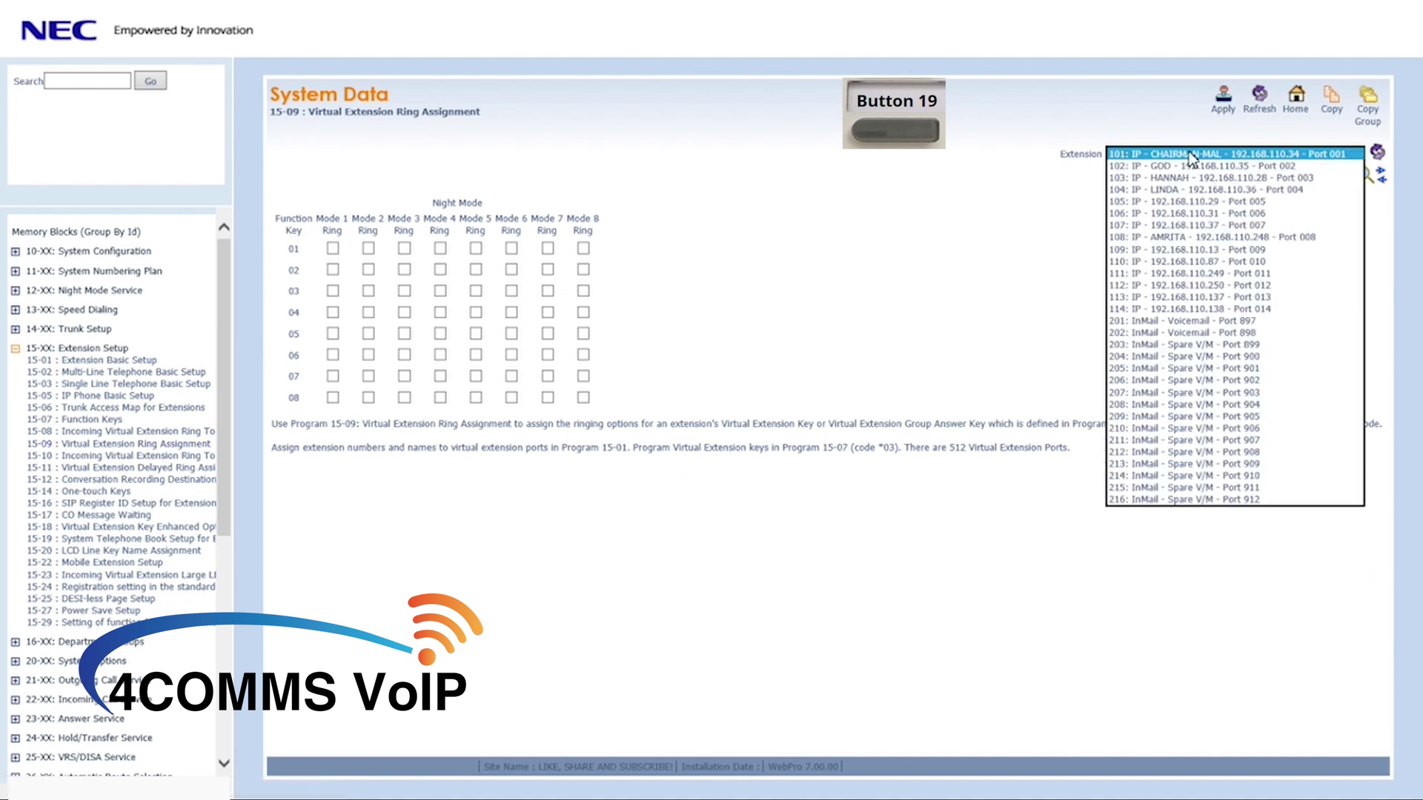
{"action": "left_click", "coordinate": [1156, 309]}
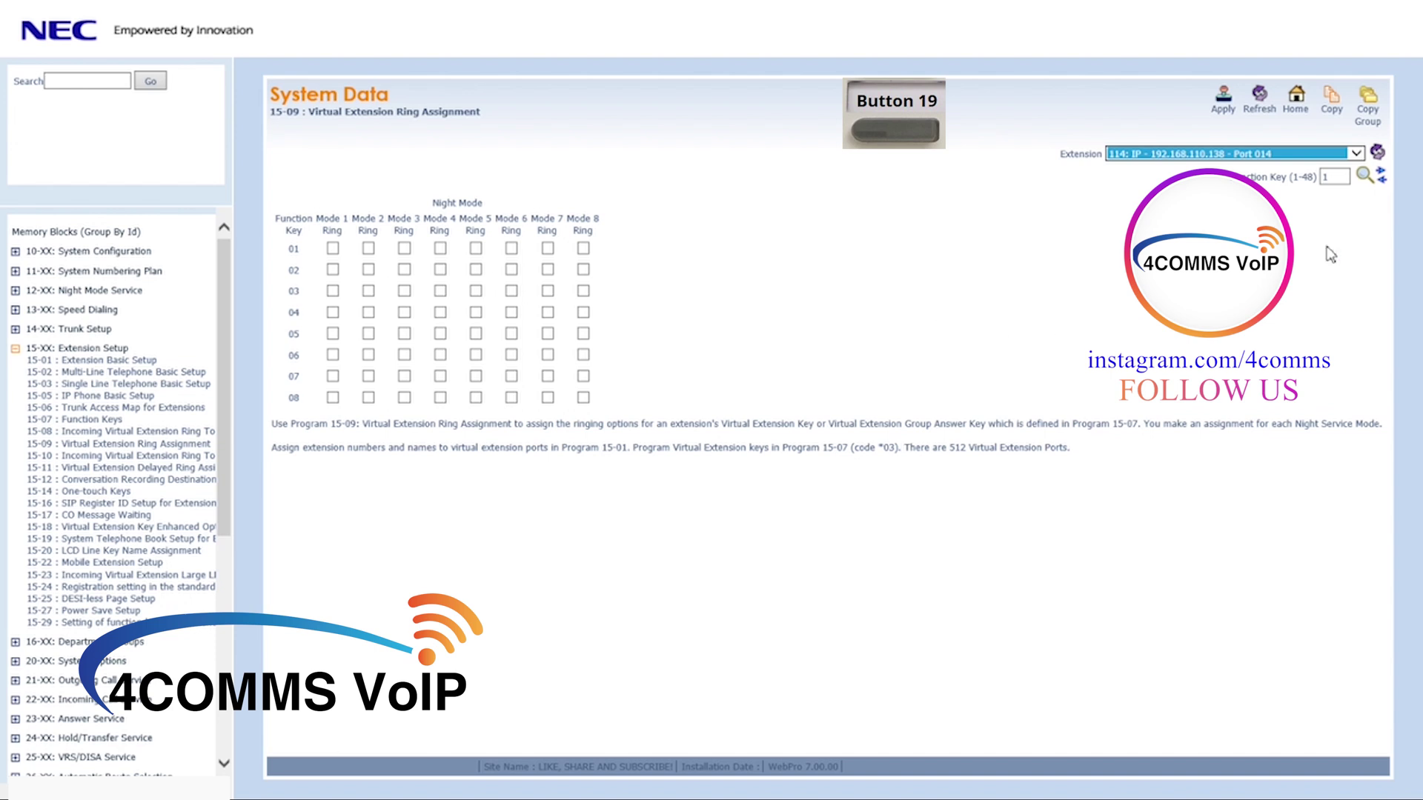
{"action": "left_click", "coordinate": [1382, 177]}
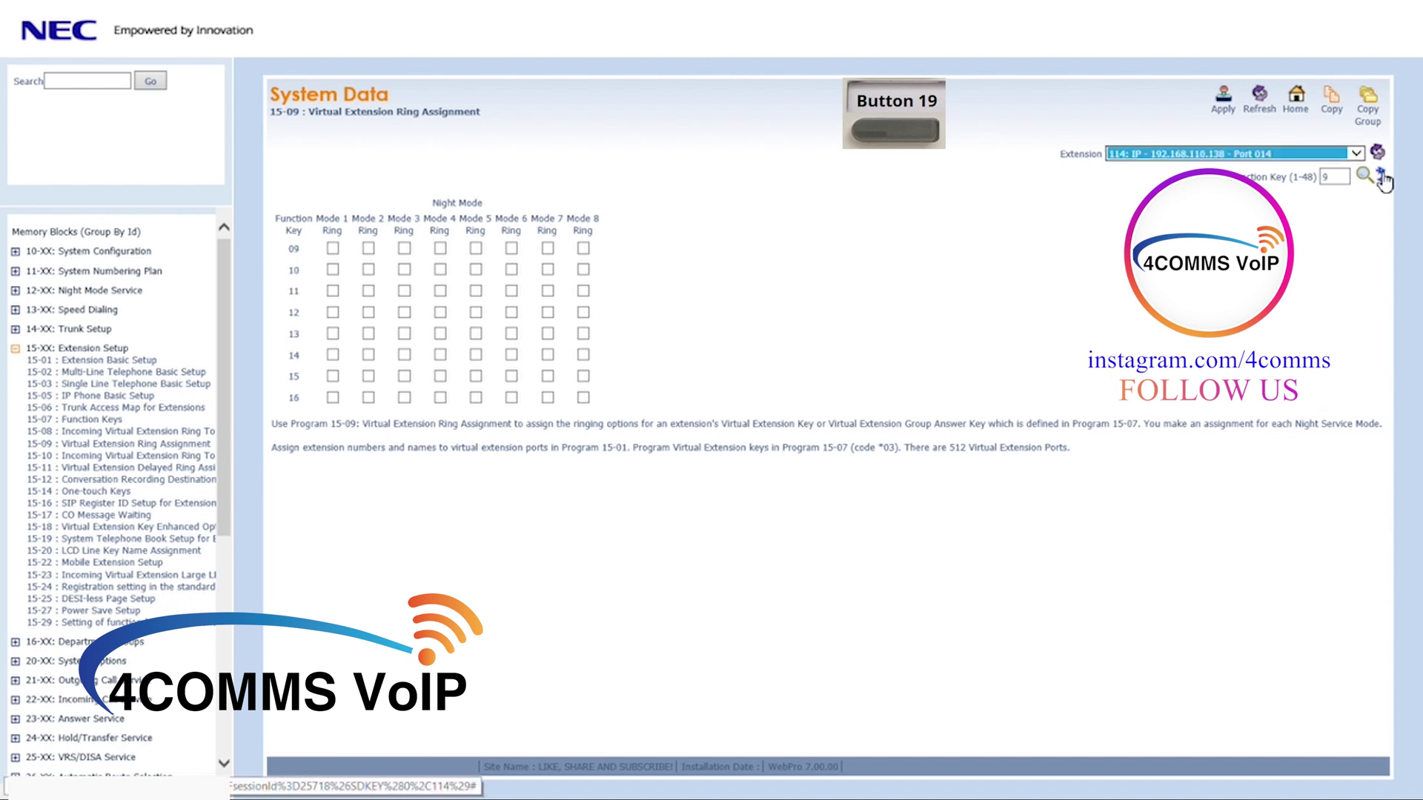
{"action": "left_click", "coordinate": [1382, 178]}
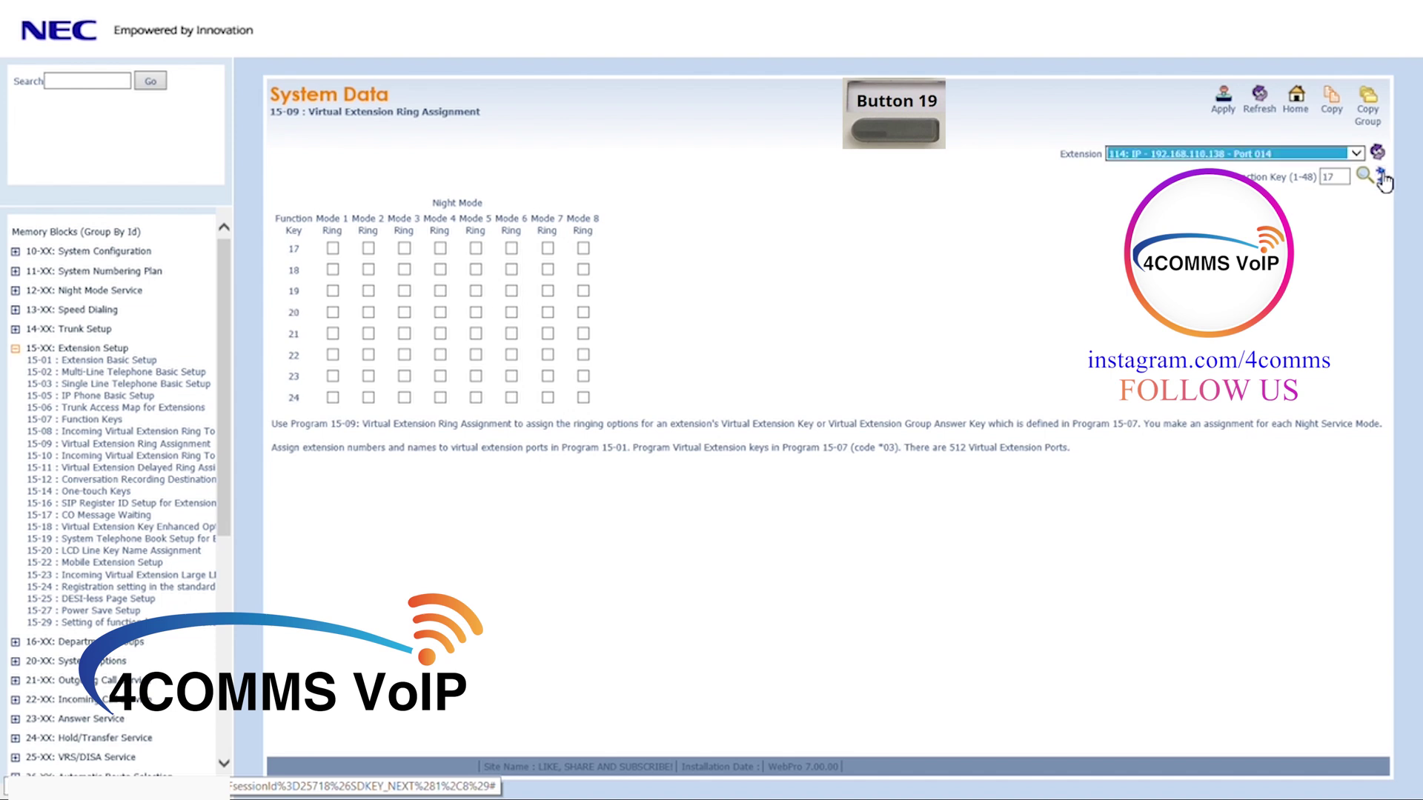
Tick Ring for key 19 in night modes 1 through 8 and apply.
{"action": "left_click", "coordinate": [333, 292]}
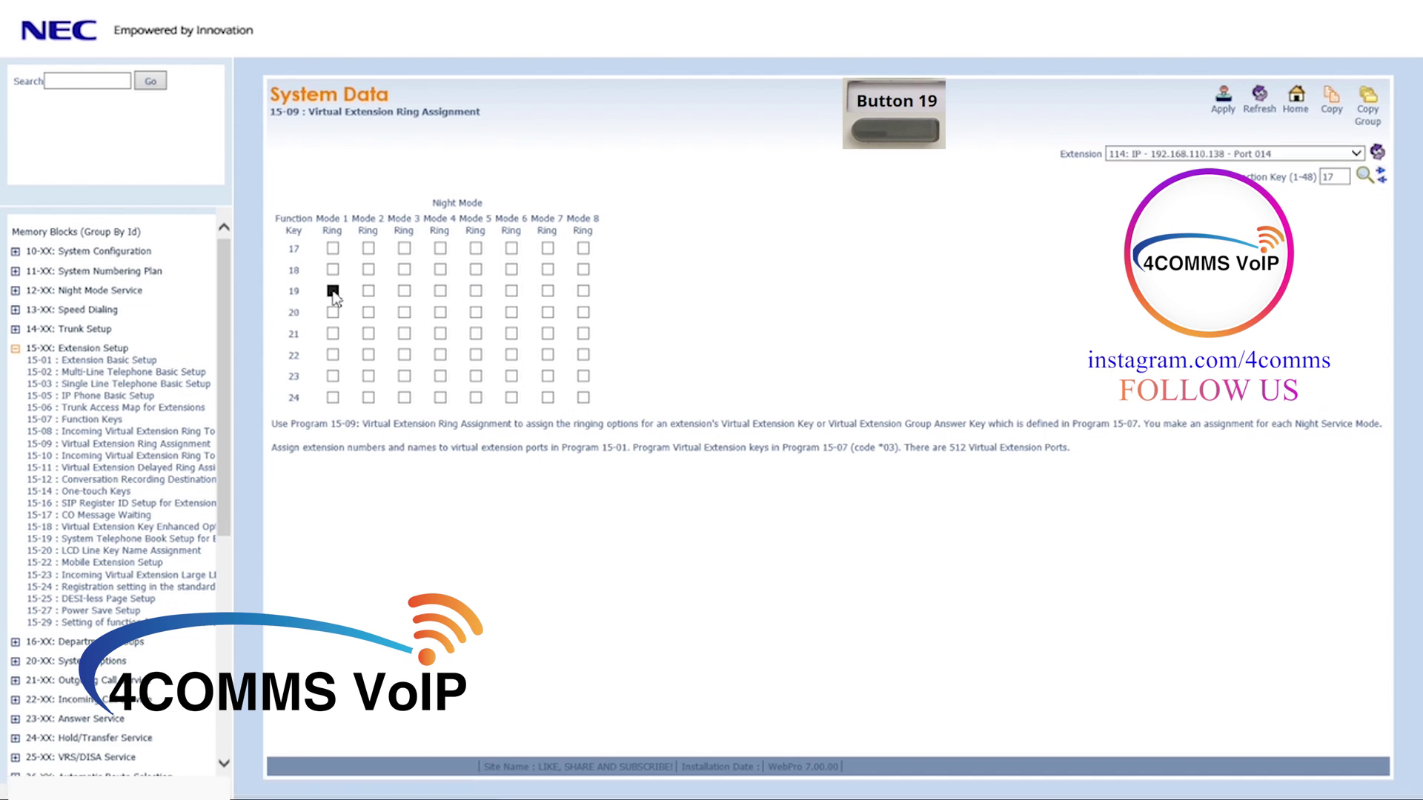
{"action": "left_click", "coordinate": [368, 291]}
{"action": "left_click", "coordinate": [403, 291]}
{"action": "left_click", "coordinate": [476, 292]}
{"action": "left_click", "coordinate": [511, 292]}
{"action": "left_click", "coordinate": [548, 293]}
{"action": "left_click", "coordinate": [584, 292]}
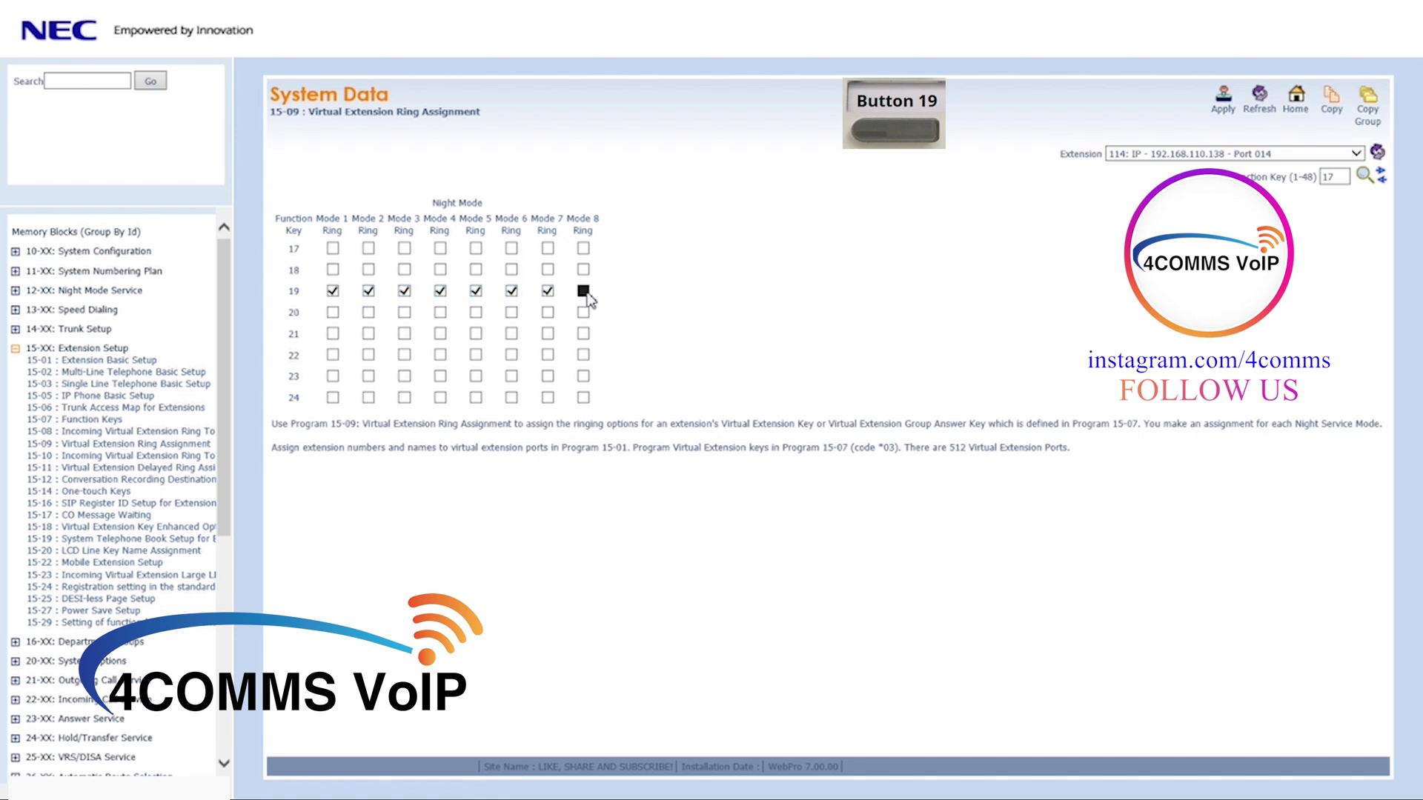
{"action": "left_click", "coordinate": [1225, 116]}
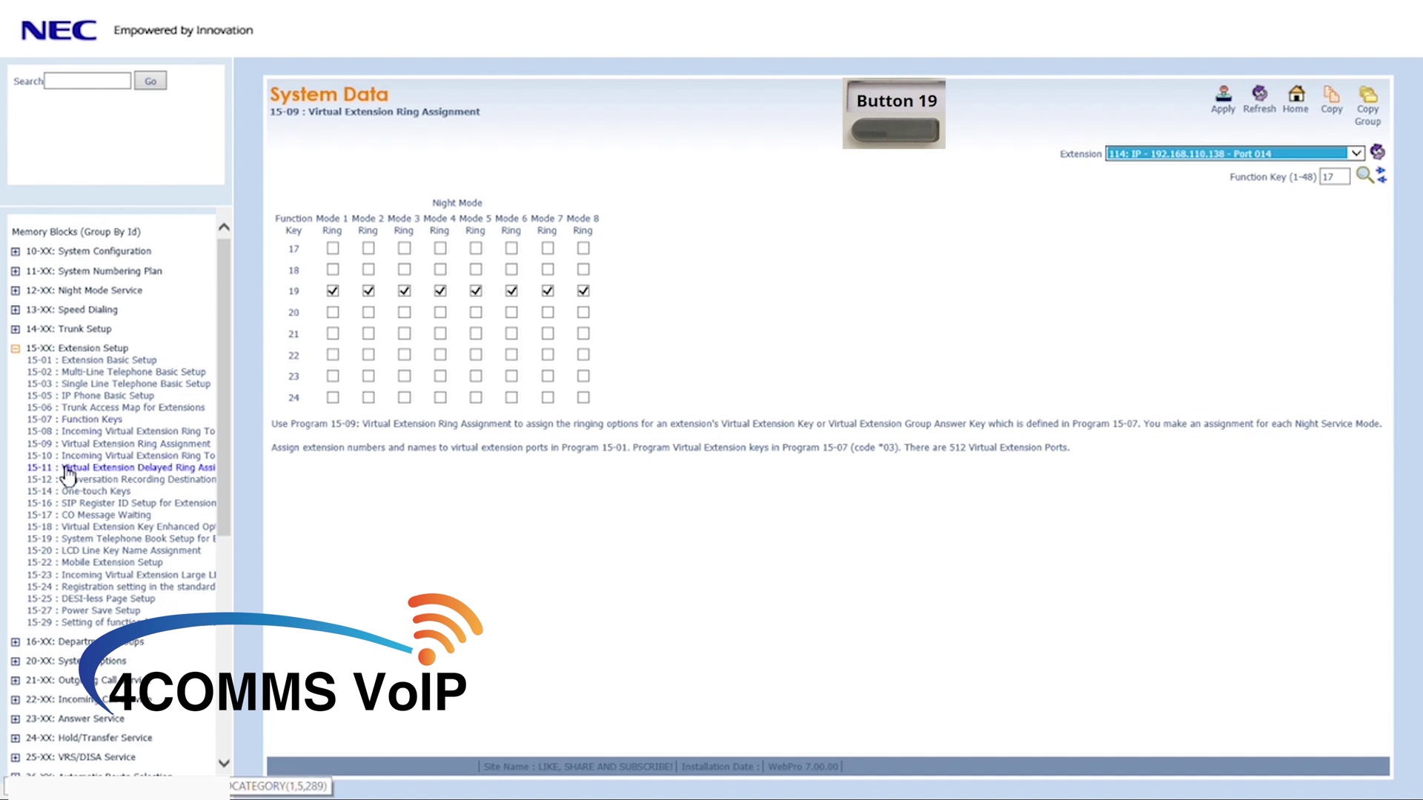
Open 15-11 Delayed Ring Assignment for extension 114, showing keys 17–24.
{"action": "left_click", "coordinate": [127, 474]}
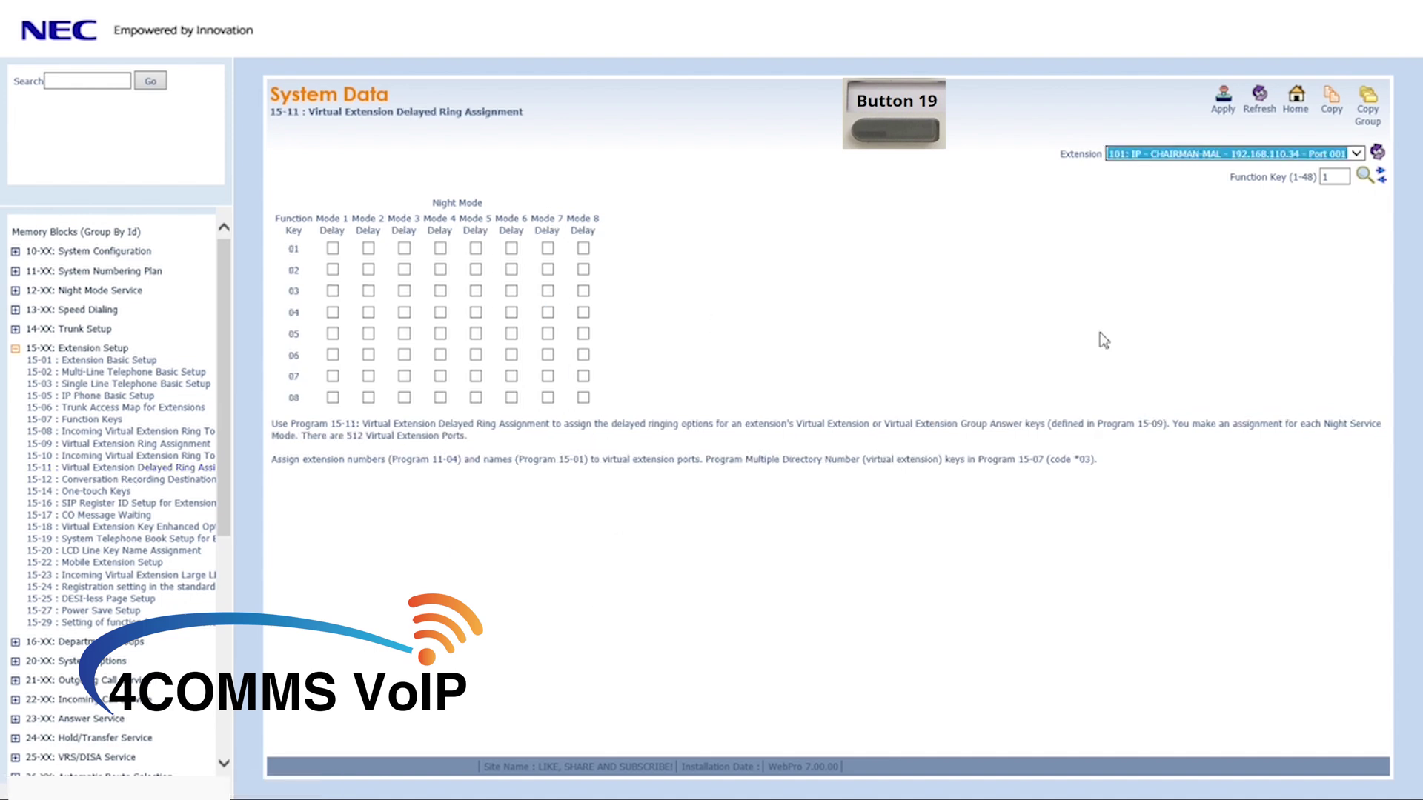
{"action": "left_click", "coordinate": [1214, 155]}
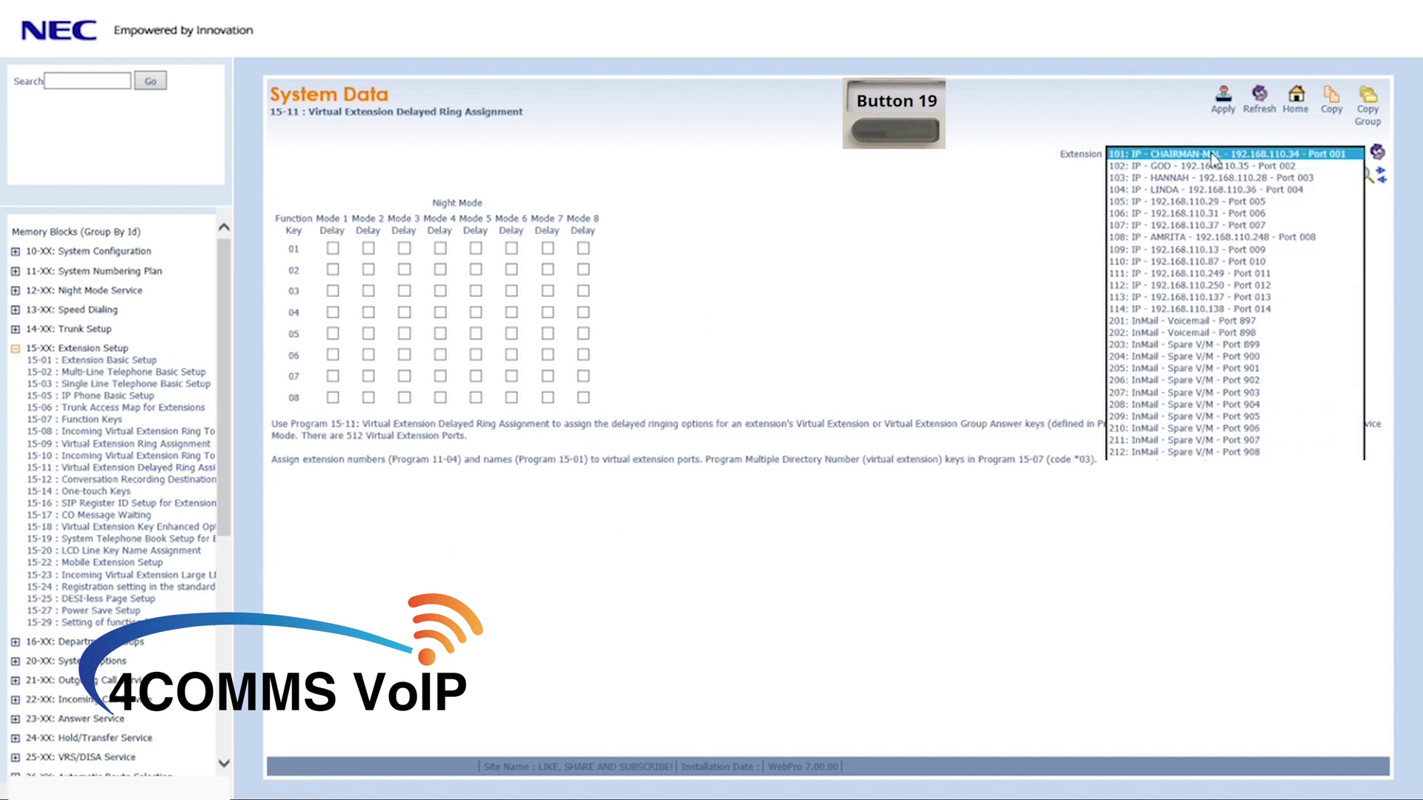
{"action": "left_click", "coordinate": [1150, 310]}
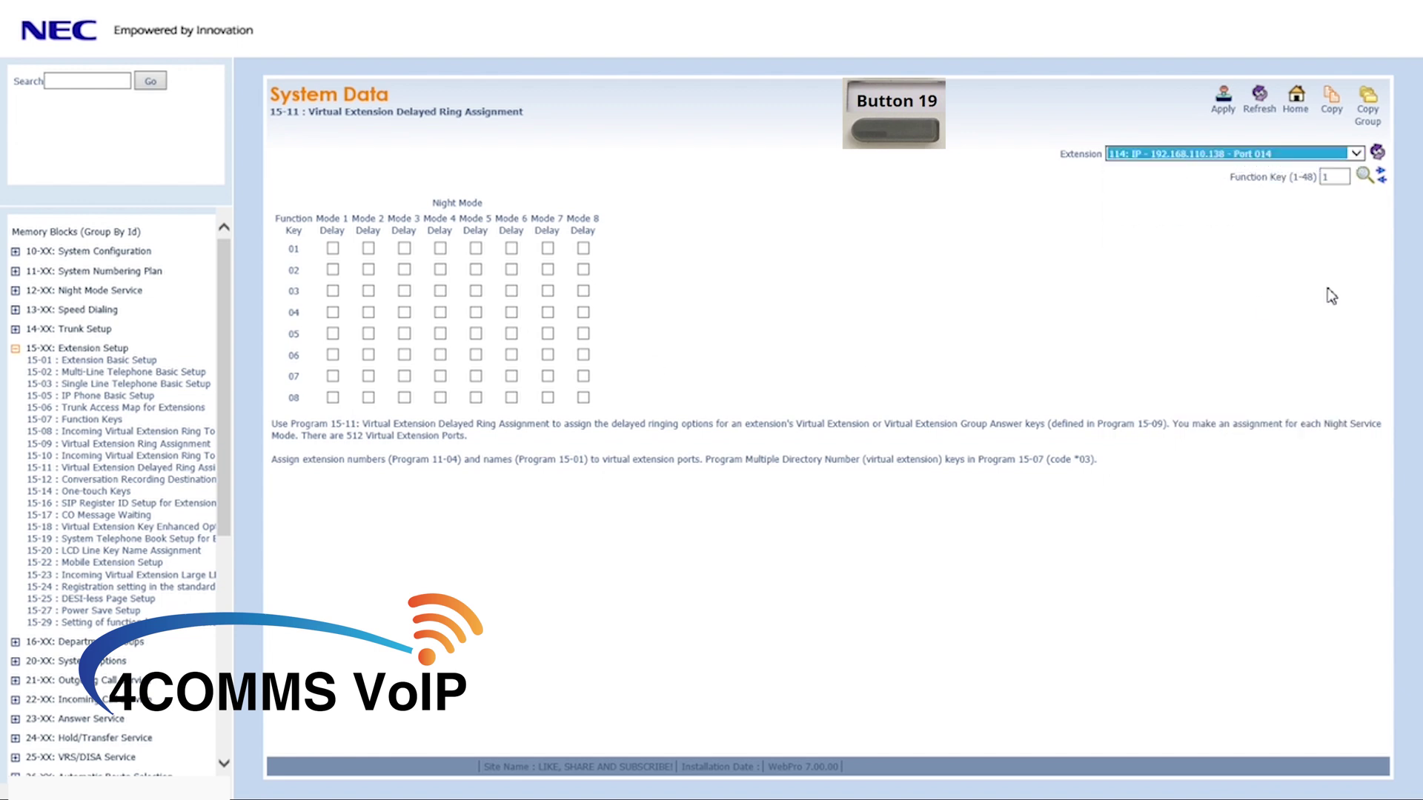
{"action": "left_click", "coordinate": [1381, 177]}
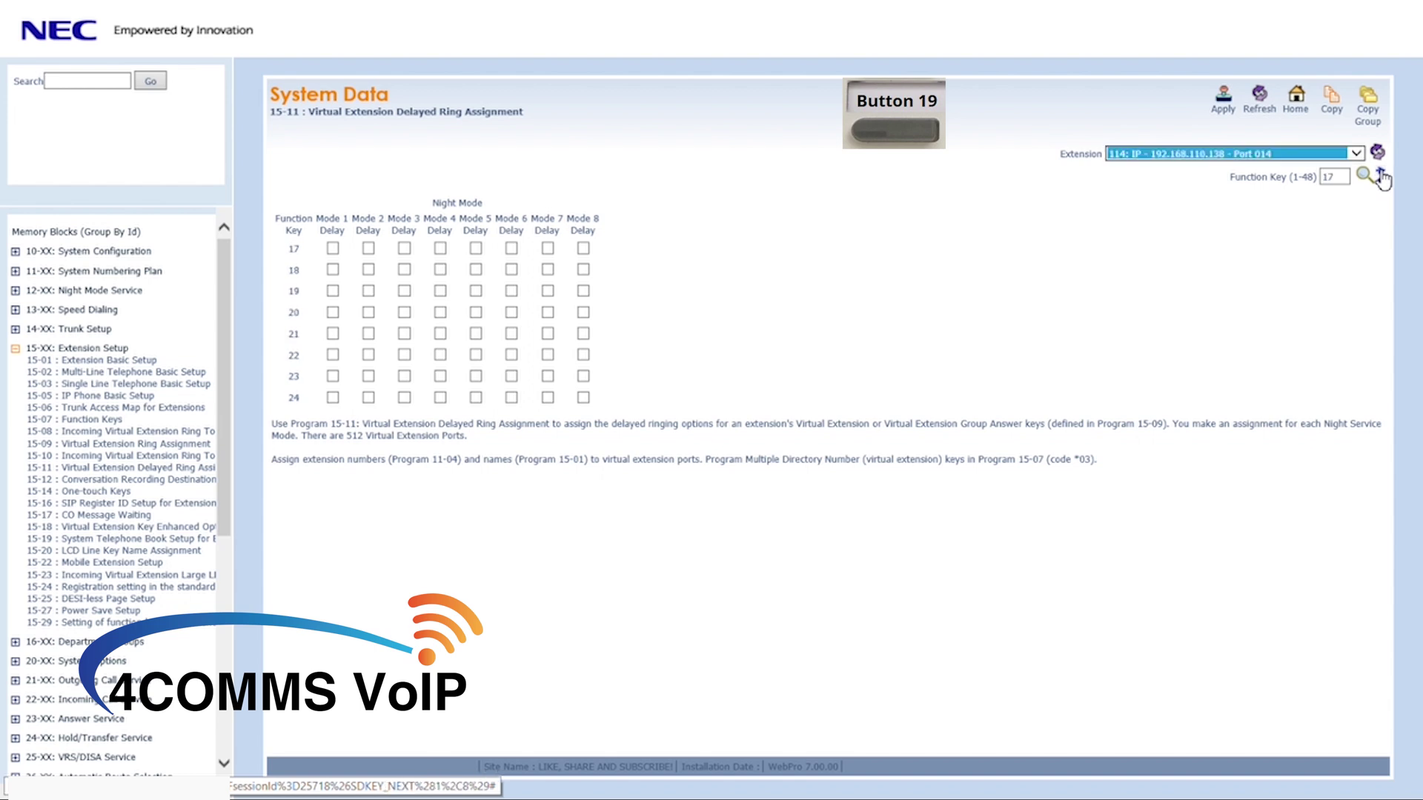
Enable delayed ringing for key 19 in night modes 1 and 3–8, then apply.
{"action": "left_click", "coordinate": [333, 291]}
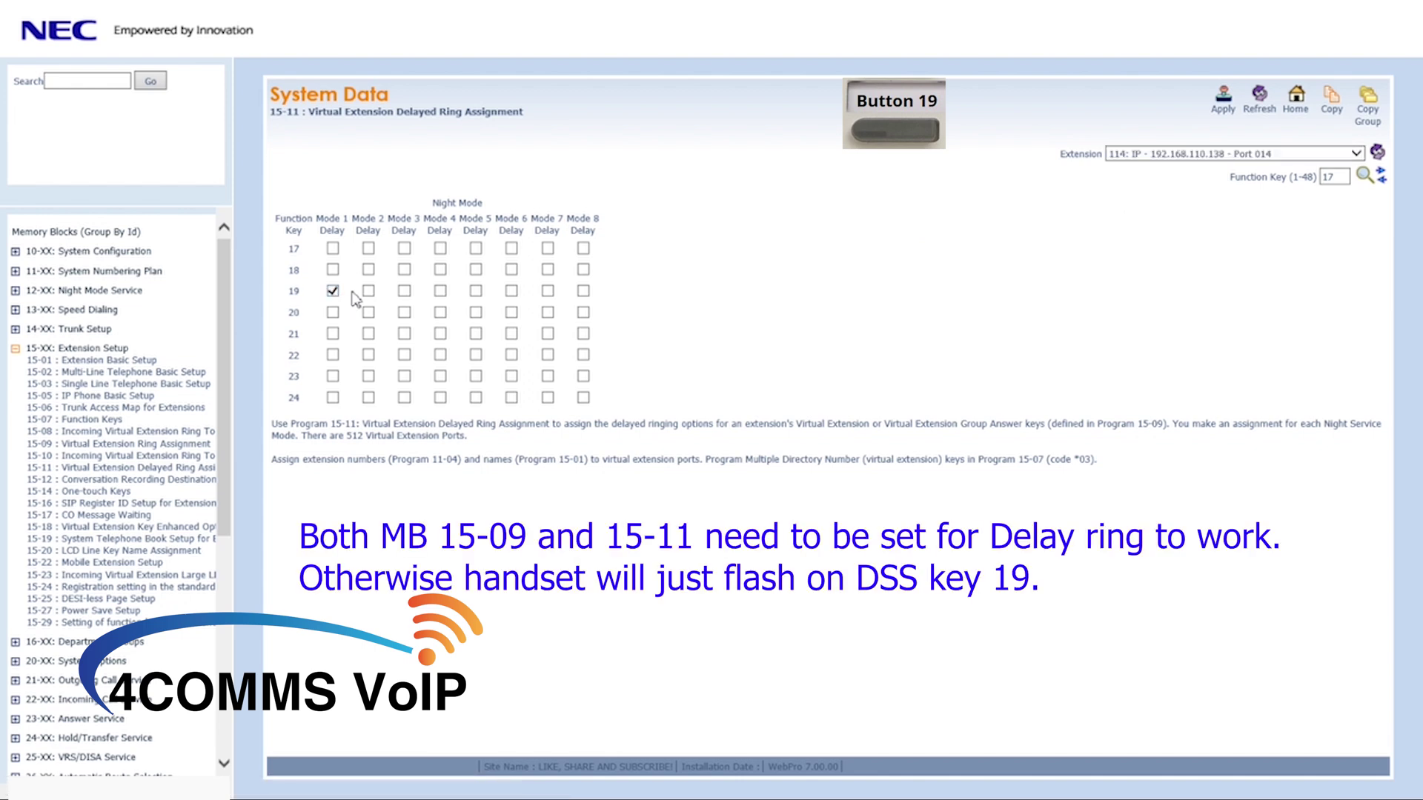
{"action": "left_click", "coordinate": [368, 291]}
{"action": "left_click", "coordinate": [404, 291]}
{"action": "left_click", "coordinate": [440, 291]}
{"action": "left_click", "coordinate": [476, 291]}
{"action": "left_click", "coordinate": [511, 292]}
{"action": "left_click", "coordinate": [548, 292]}
{"action": "left_click", "coordinate": [583, 291]}
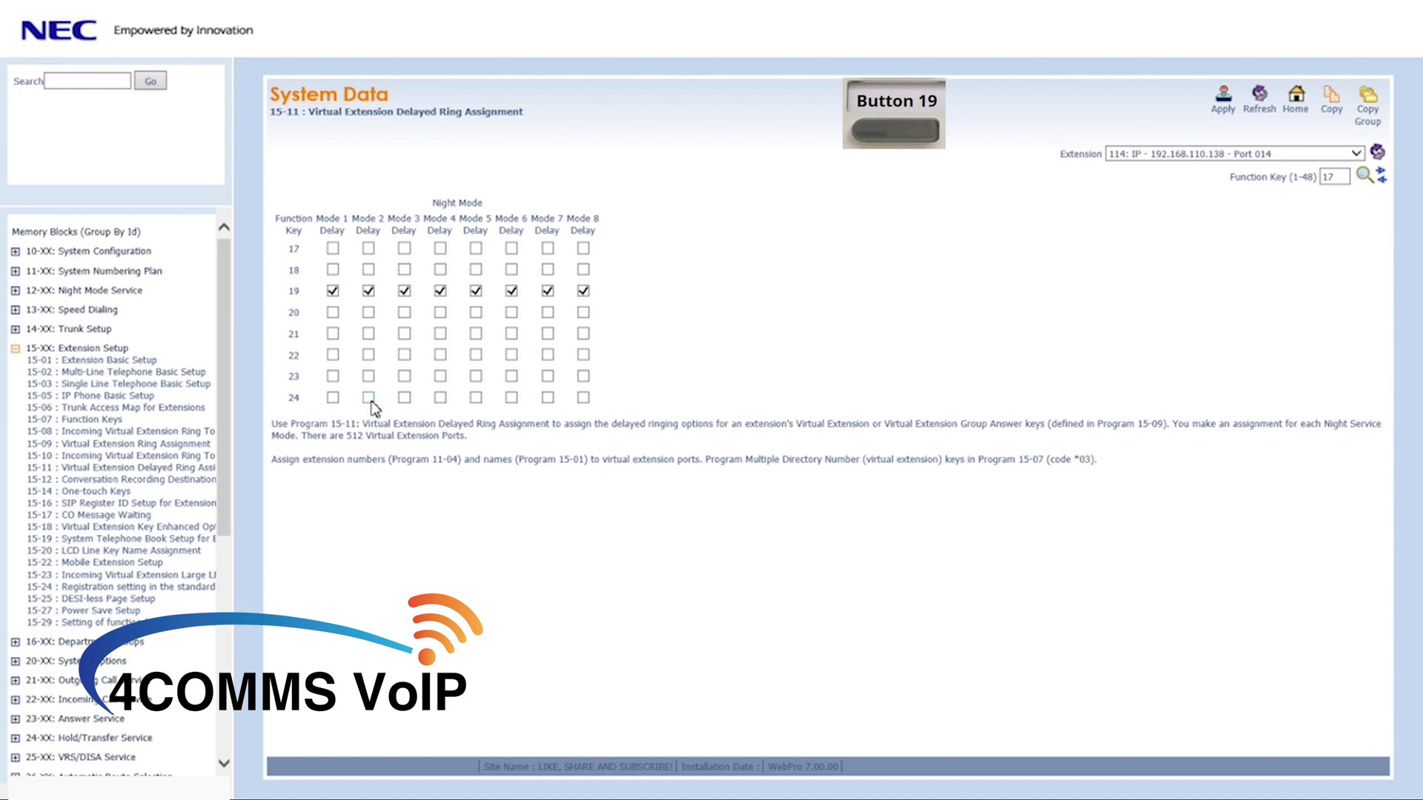
{"action": "left_click", "coordinate": [368, 291]}
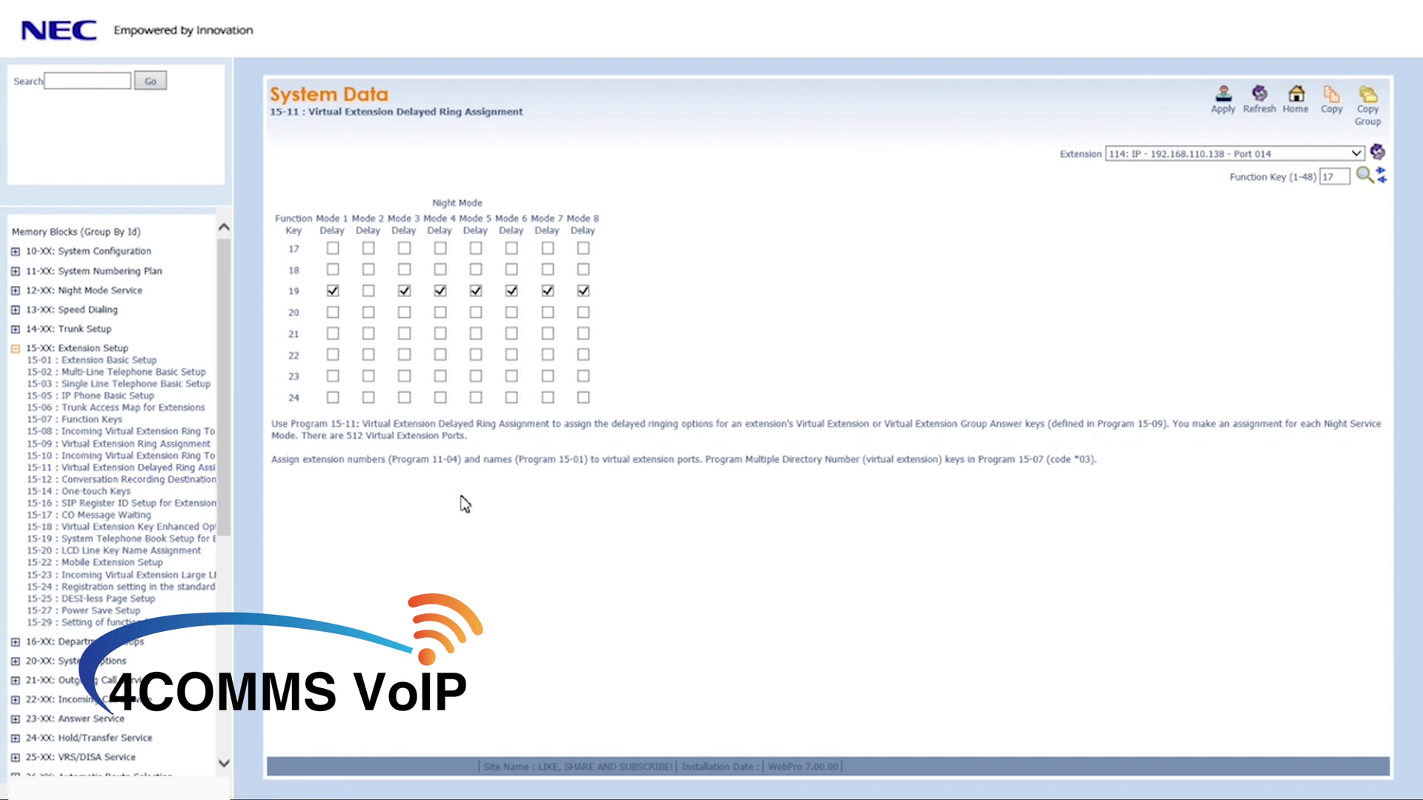
{"action": "left_click", "coordinate": [1224, 112]}
{"action": "left_click", "coordinate": [843, 497]}
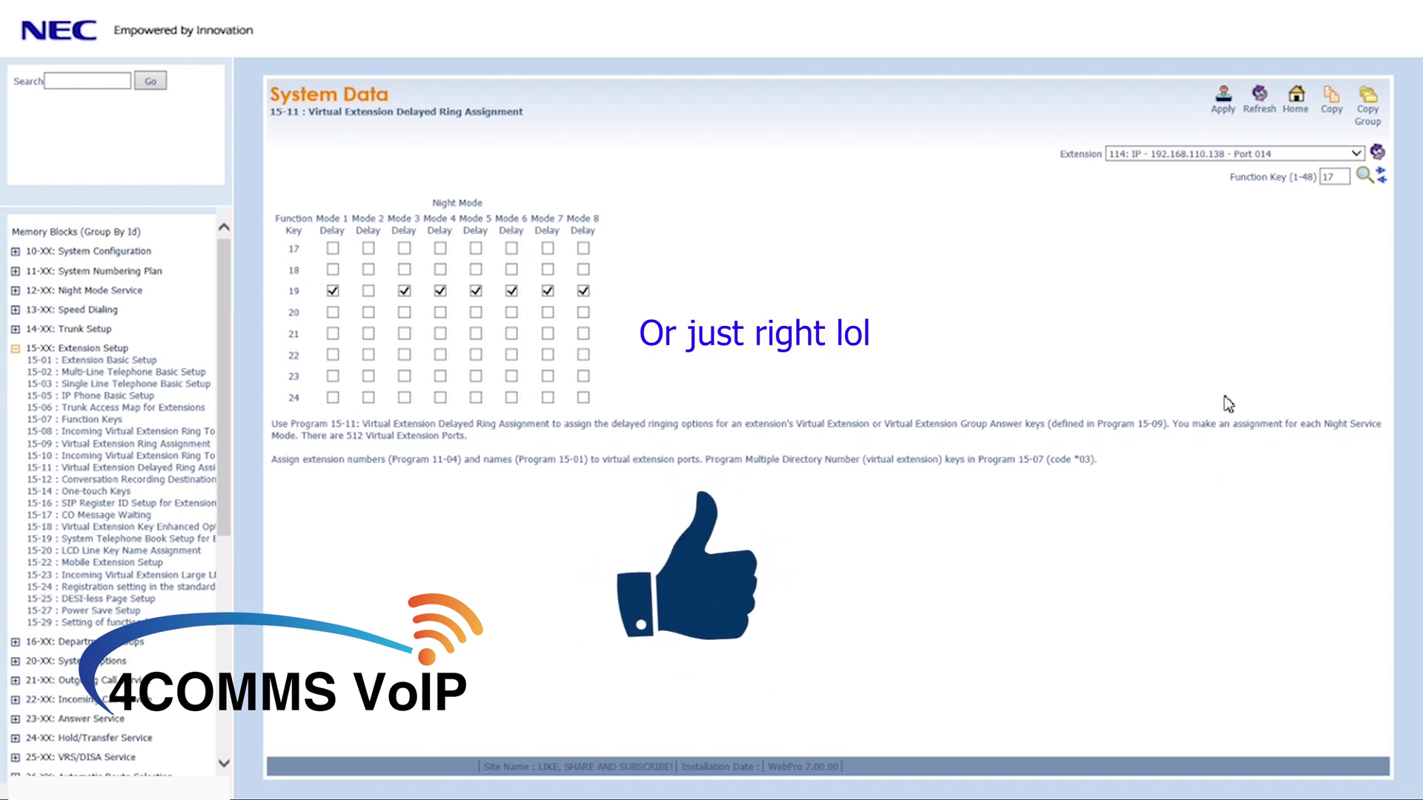
Return to the WebPro Home page.
{"action": "left_click", "coordinate": [1297, 111]}
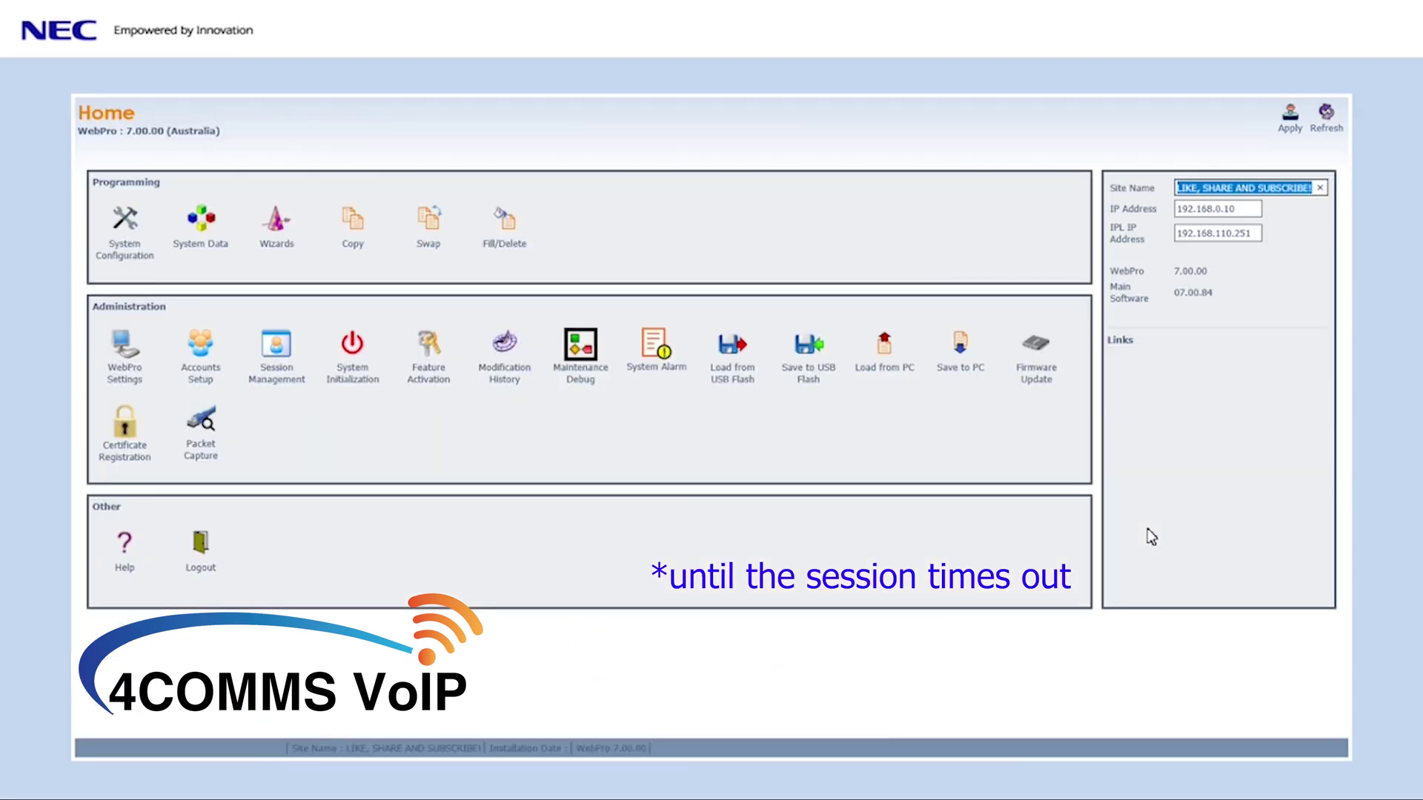